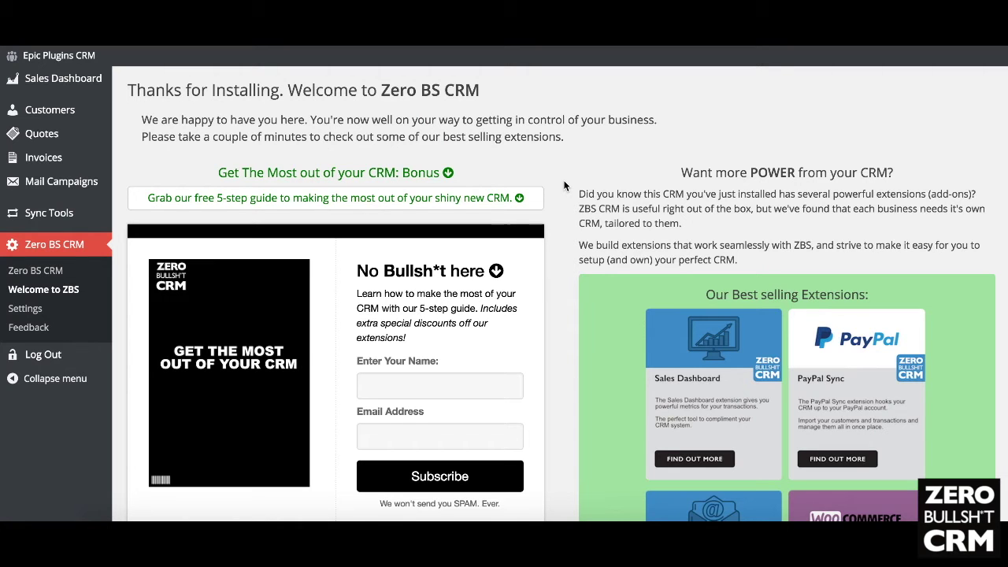
# - Open the Zero BS CRM Settings page and review its WordPress Override Mode options
pyautogui.scroll(-5, 563, 186)
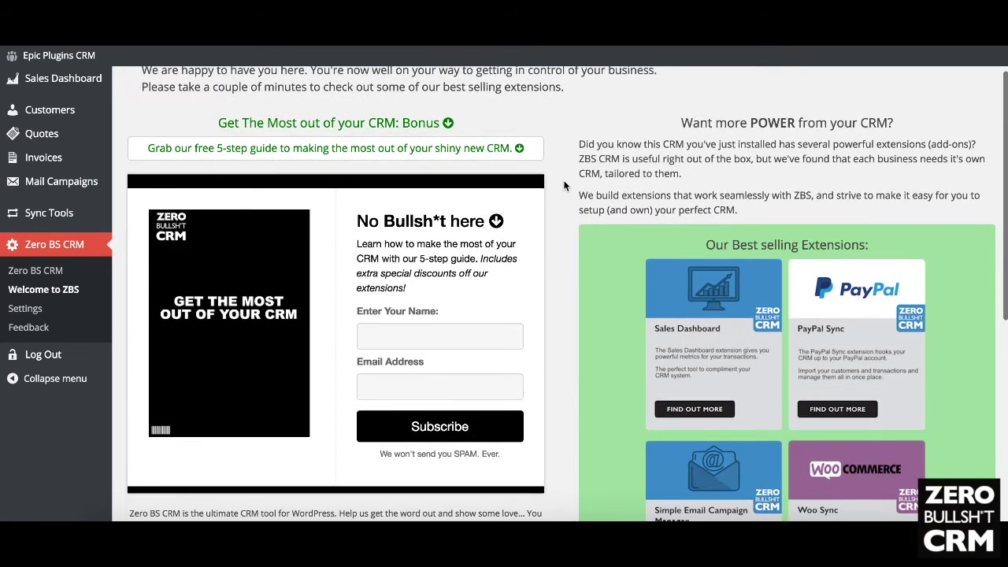
pyautogui.scroll(5, 564, 186)
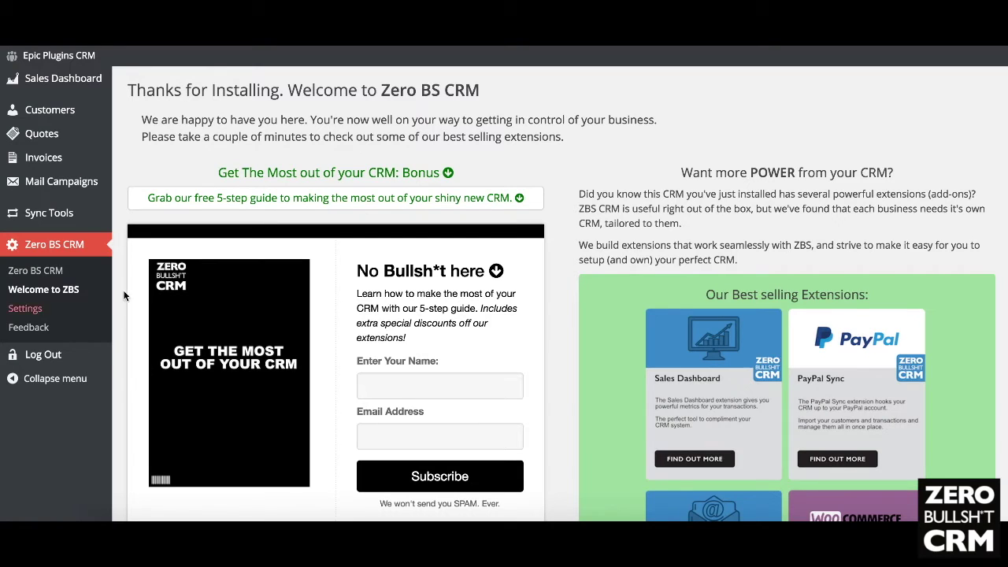
pyautogui.click(21, 310)
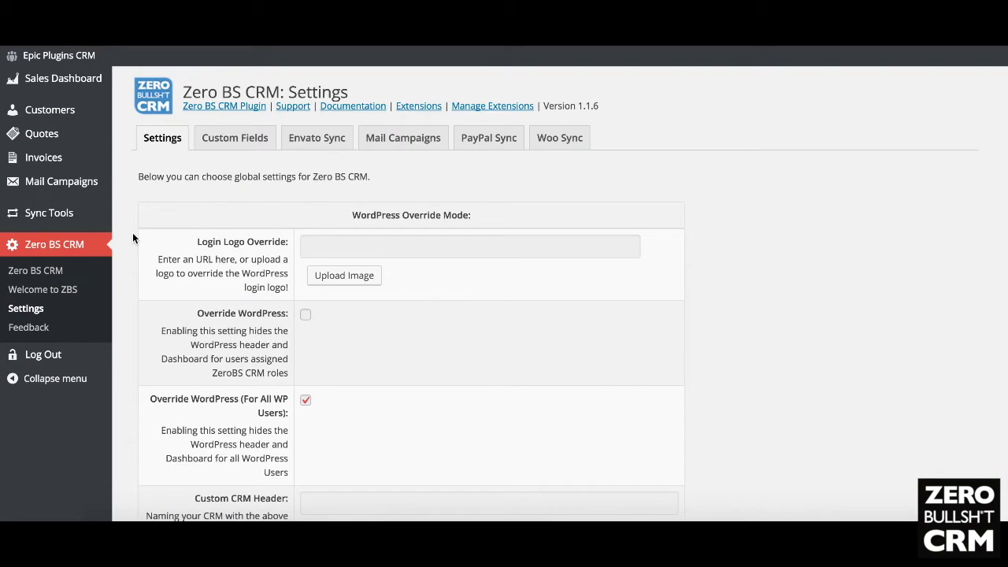
pyautogui.scroll(-2, 133, 238)
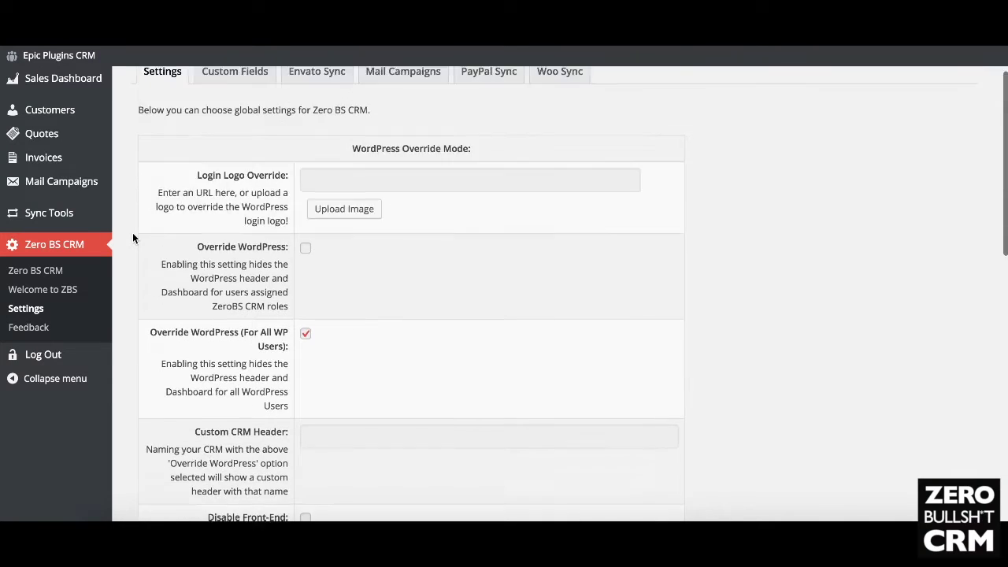
pyautogui.scroll(2, 133, 237)
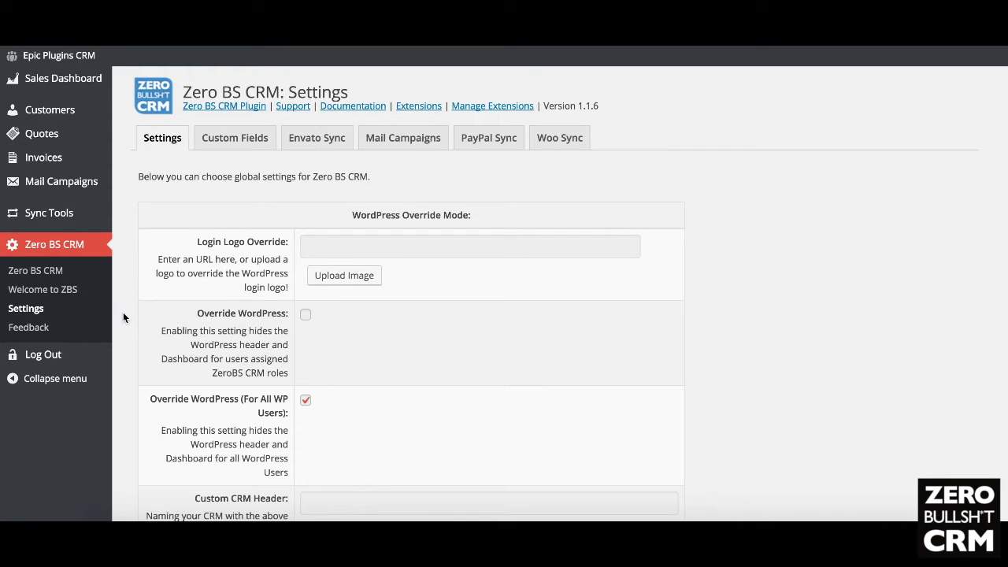
# - Open the Zero BS CRM Send Us Feedback page
pyautogui.click(26, 330)
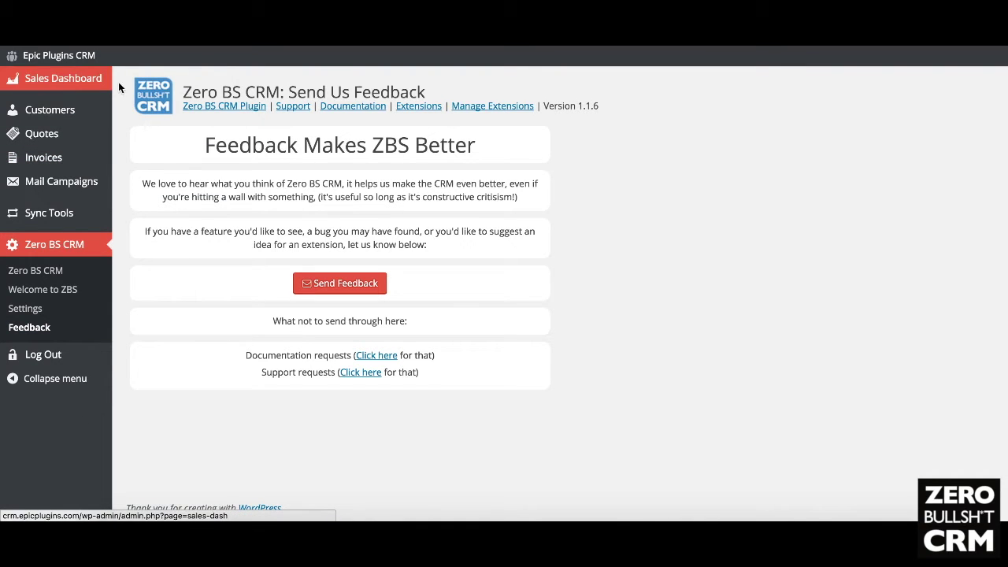
# - Browse the Customers list of 1,825 customers, then start a new customer
pyautogui.click(39, 115)
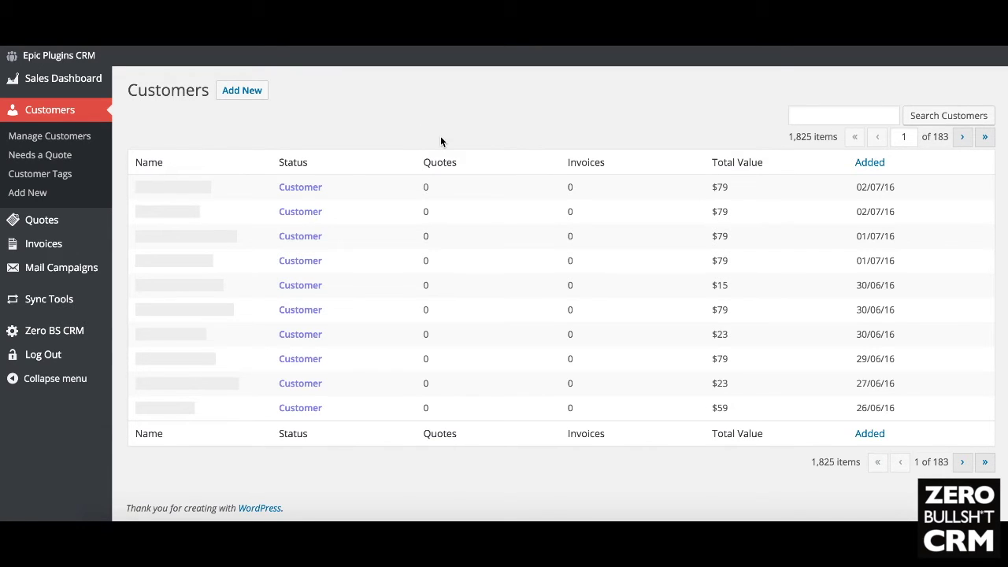
pyautogui.scroll(-1, 440, 139)
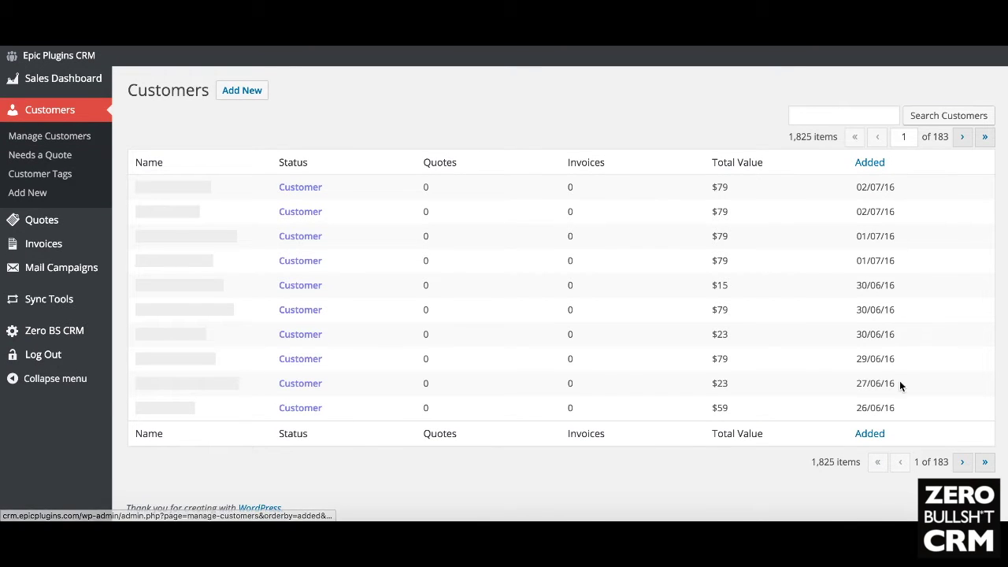
pyautogui.click(245, 93)
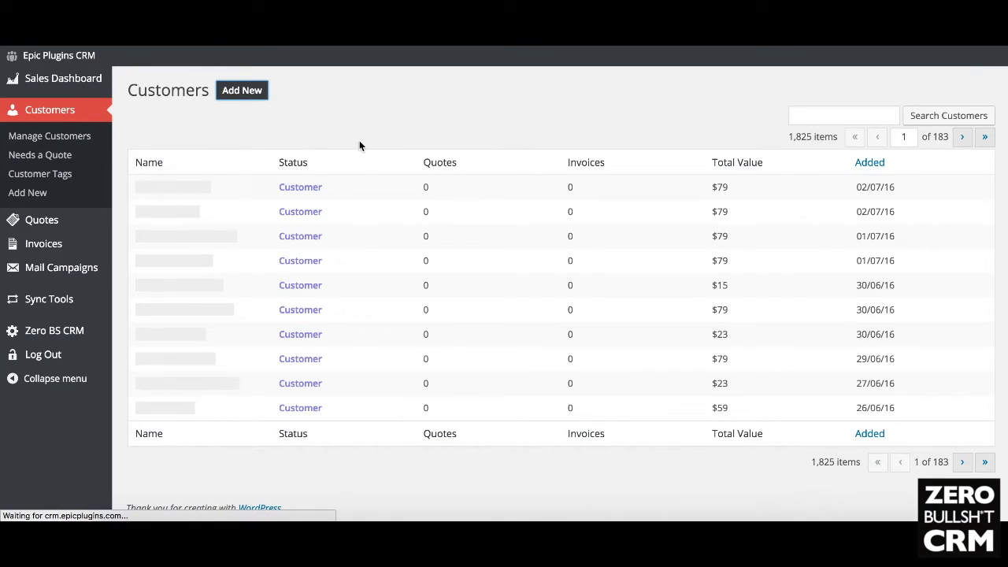
# - Review the blank Add New Customer form's detail fields, tags and file attachment sections
pyautogui.scroll(-5, 296, 206)
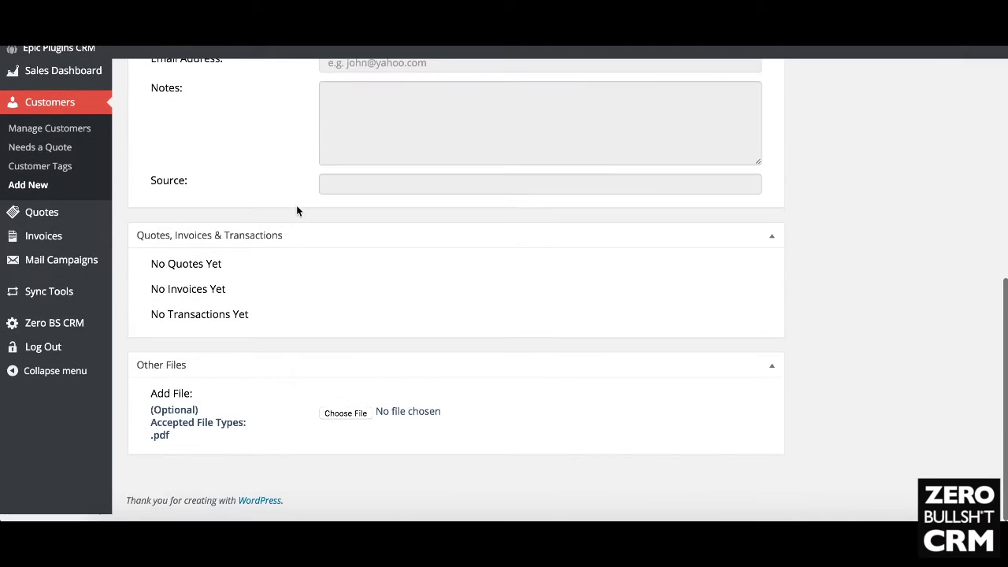
pyautogui.scroll(5, 297, 210)
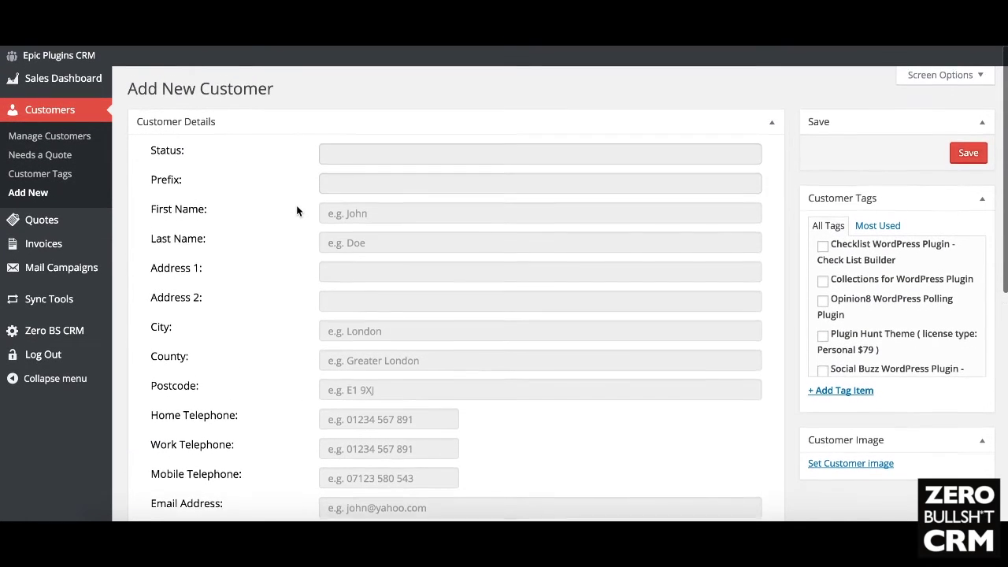
pyautogui.scroll(-1, 296, 206)
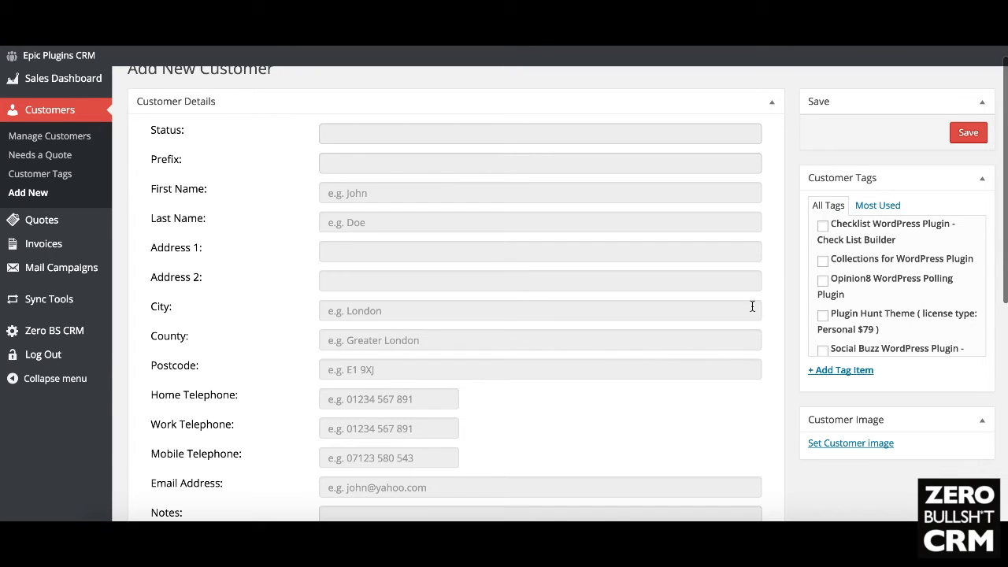
pyautogui.scroll(-5, 752, 306)
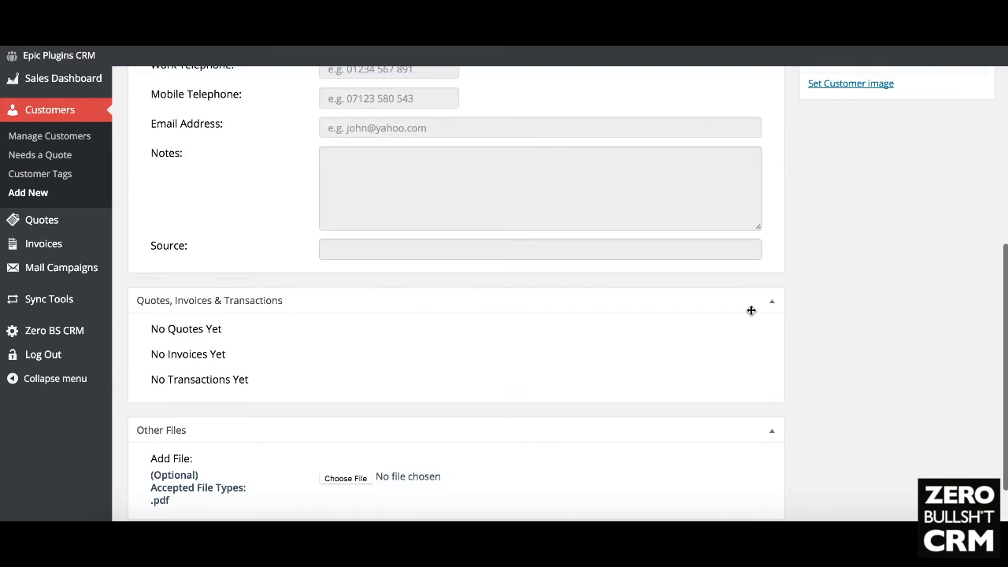
pyautogui.scroll(-2, 414, 365)
pyautogui.scroll(10, 414, 365)
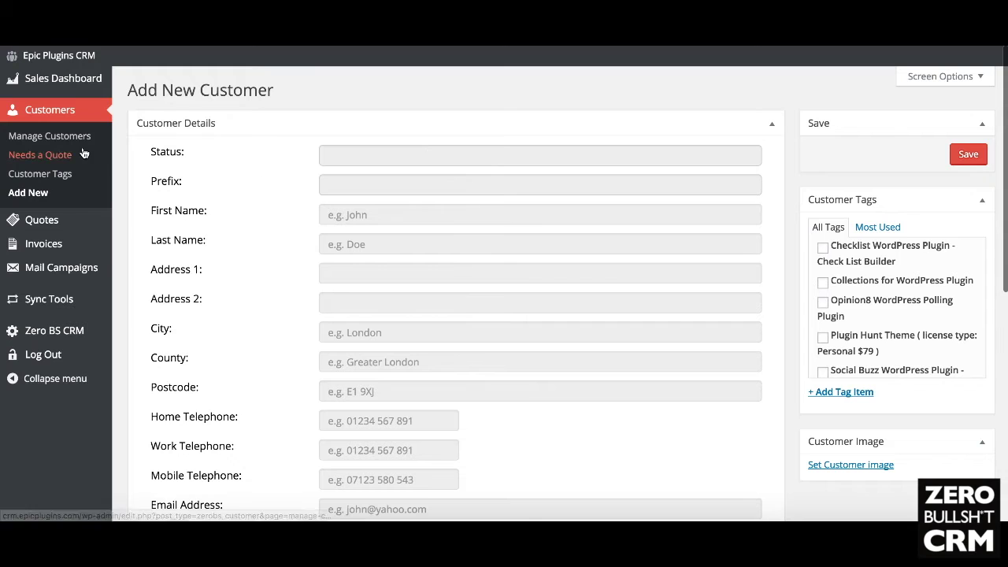
# - Return to the Manage Customers list of 1,825 customers
pyautogui.click(57, 137)
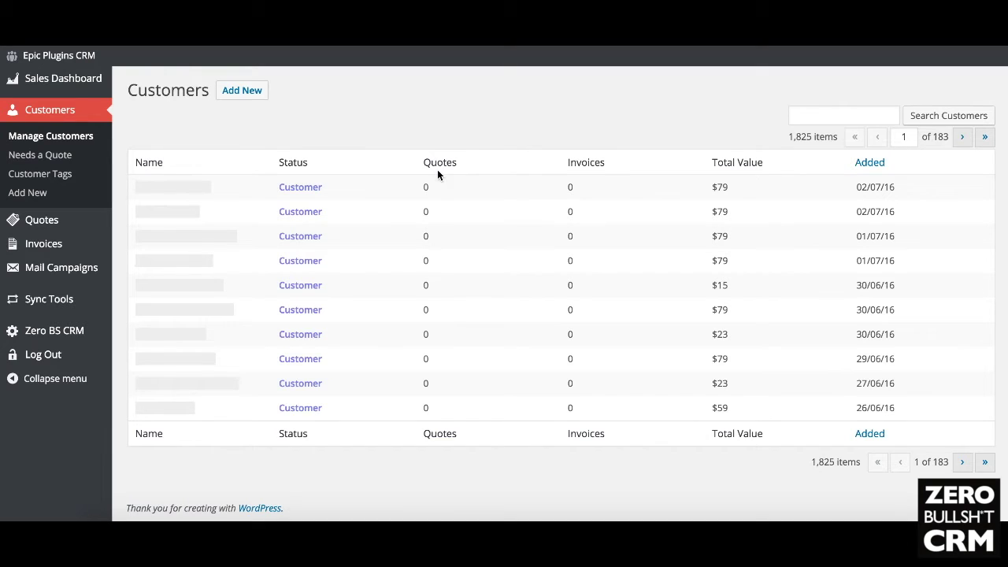
# - View the four-quote Quotes list, then the Invoices list of 3 invoices
pyautogui.click(69, 220)
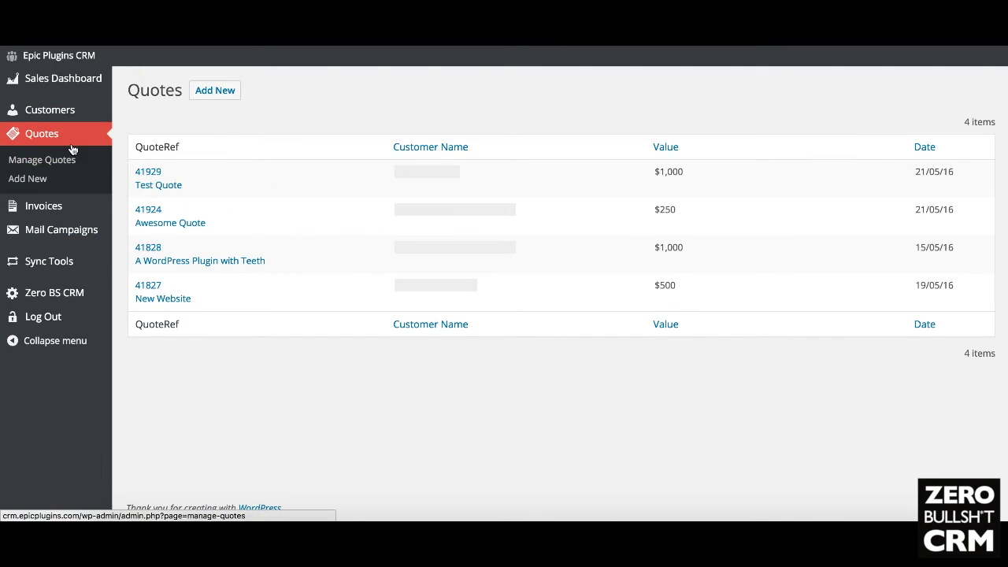
pyautogui.moveTo(54, 214)
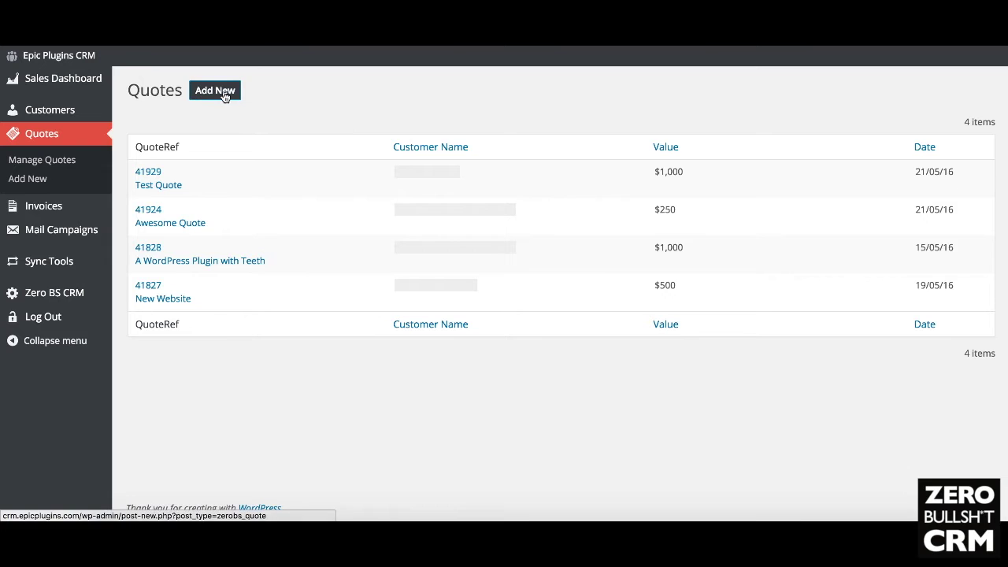
pyautogui.click(62, 199)
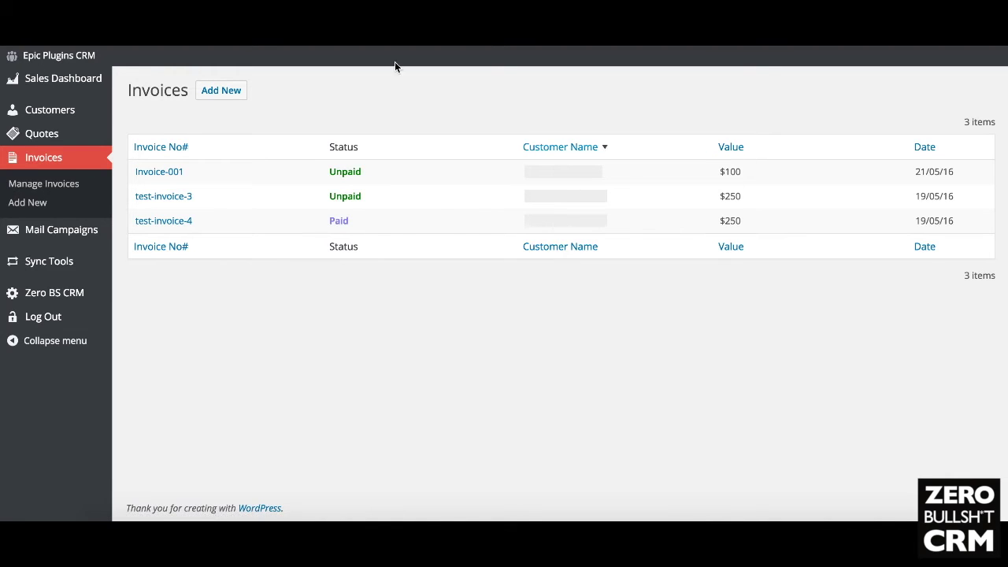
# - Switch between the Customers, Invoices and Quotes lists, ending on the Customers list
pyautogui.click(65, 117)
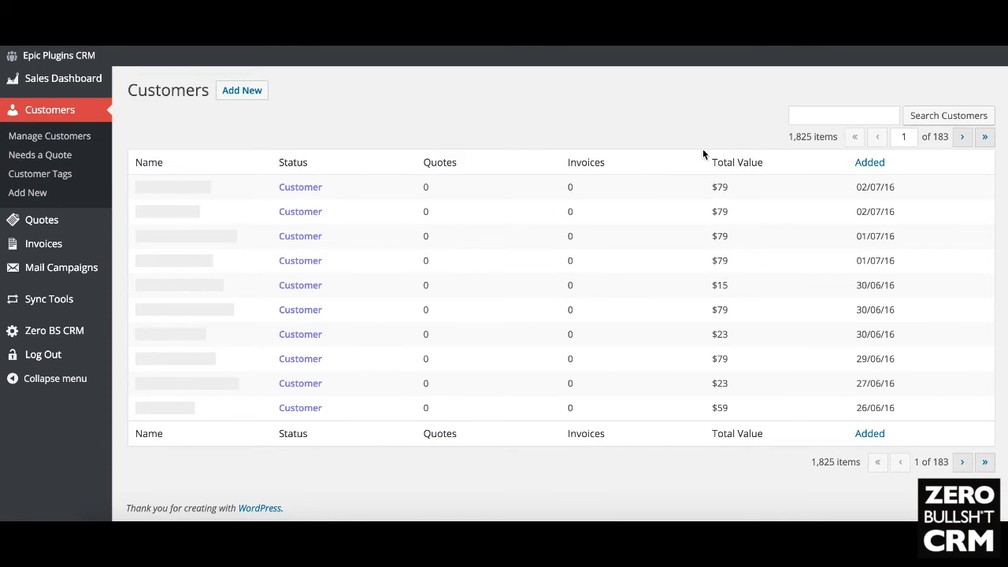
pyautogui.click(62, 248)
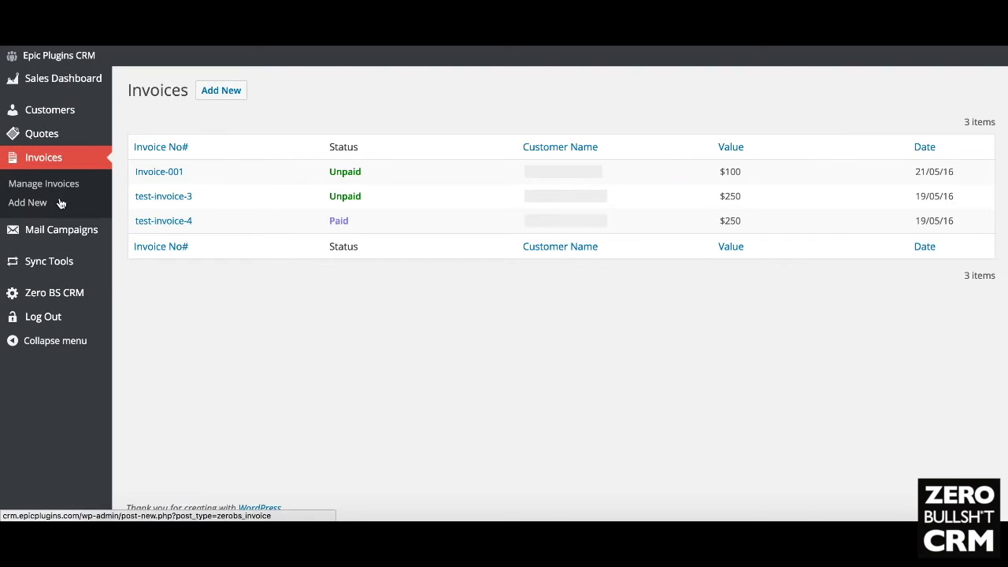
pyautogui.click(44, 136)
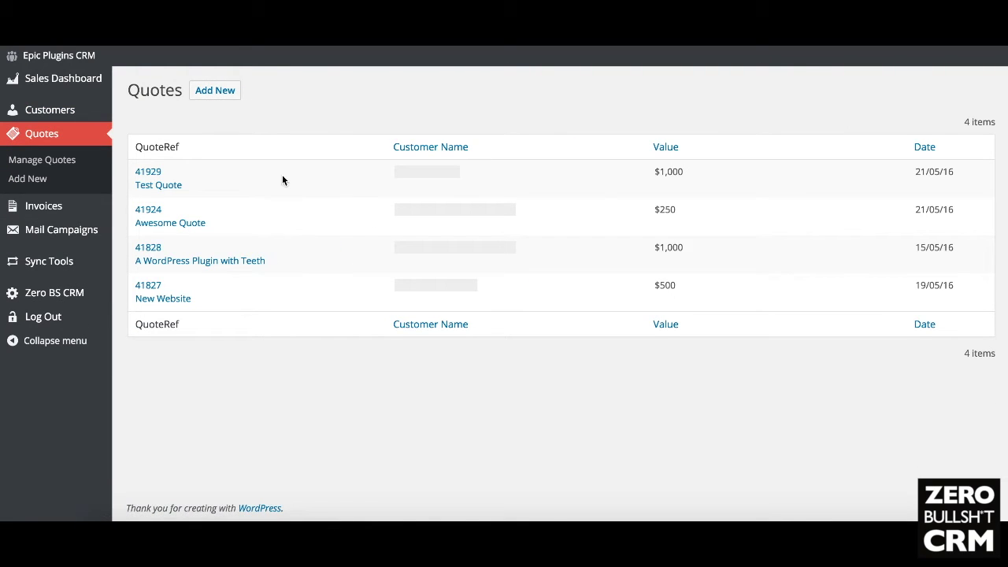
pyautogui.click(45, 207)
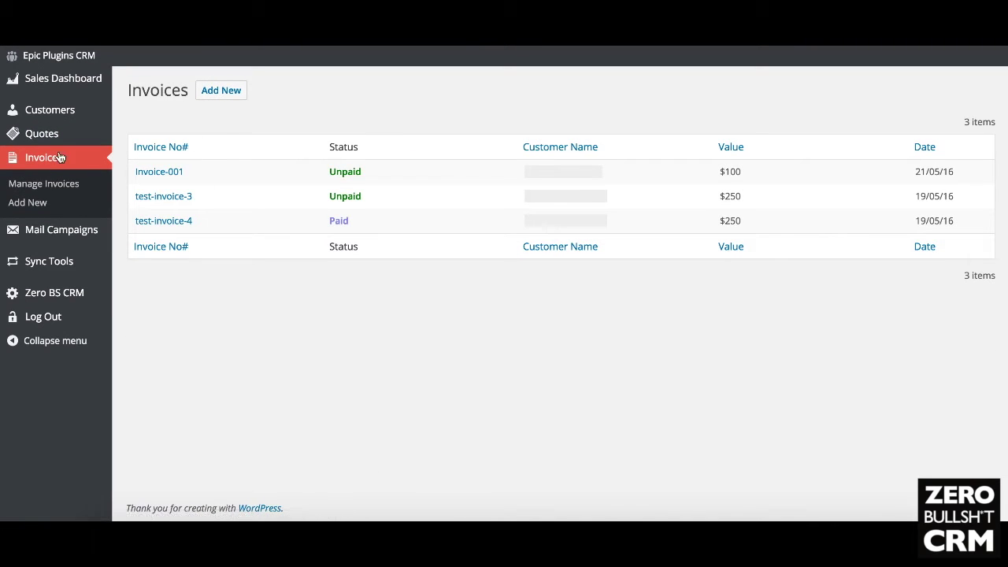
pyautogui.click(52, 123)
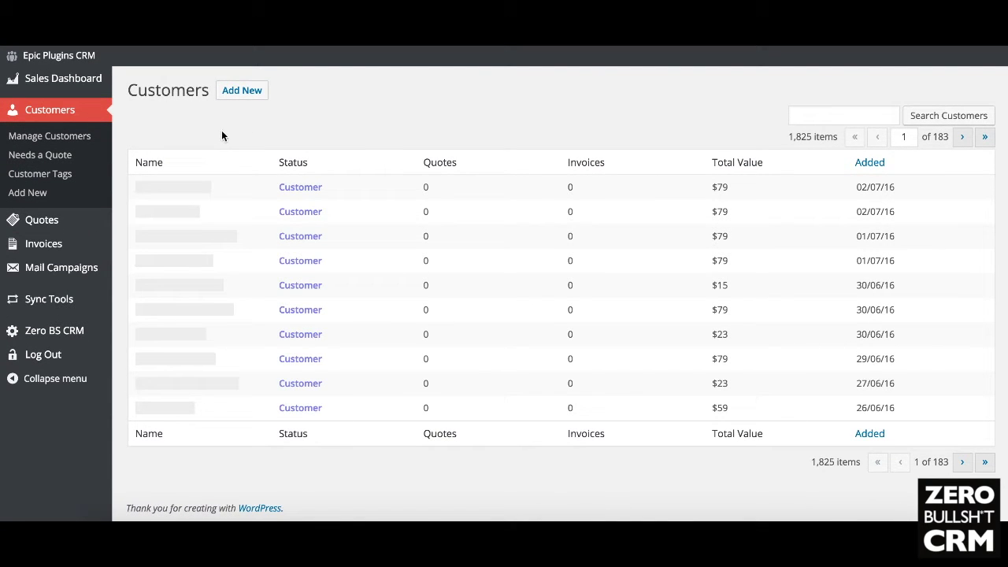
pyautogui.moveTo(76, 85)
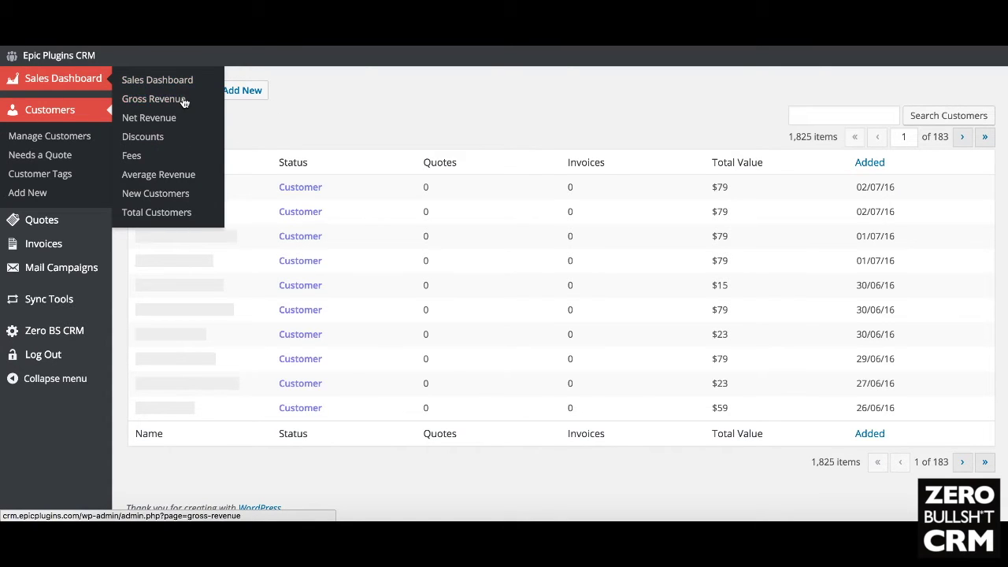
pyautogui.moveTo(69, 272)
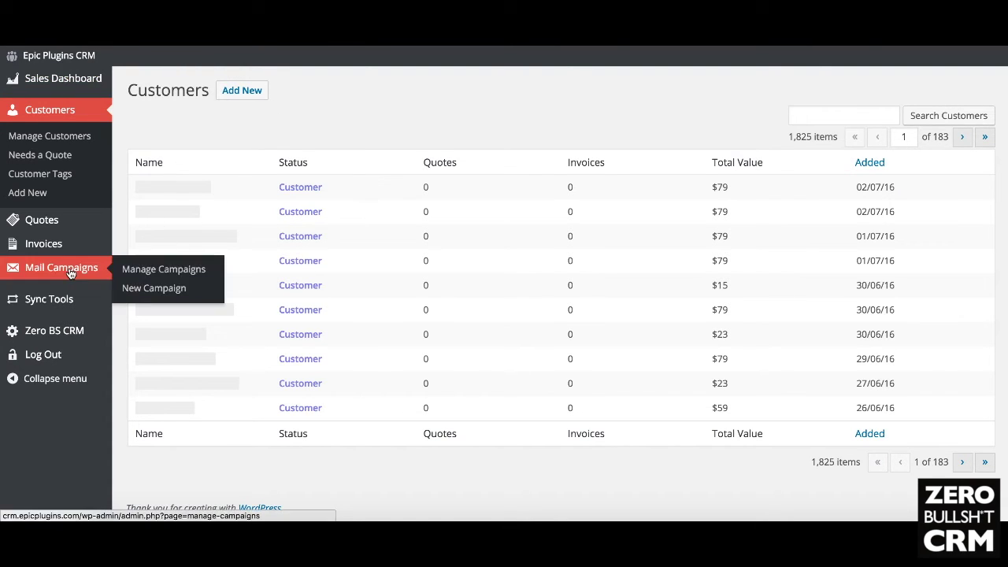
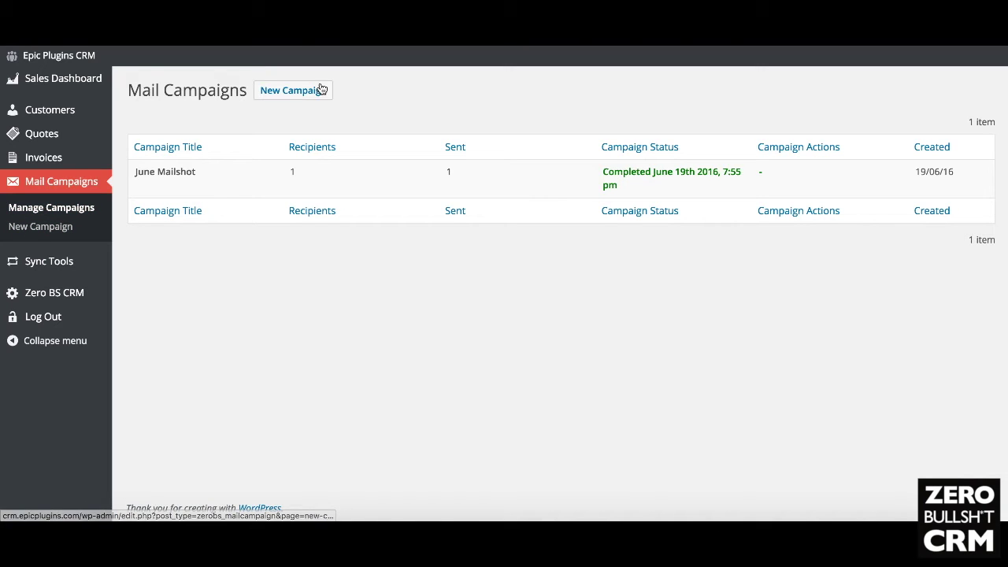
# - Start a new mail campaign titled 'July Mailout'
pyautogui.click(45, 228)
pyautogui.scroll(-4, 286, 319)
pyautogui.scroll(3, 285, 316)
pyautogui.scroll(1, 284, 318)
pyautogui.click(225, 165)
pyautogui.write('July Mail')
pyautogui.press('BackSpace')
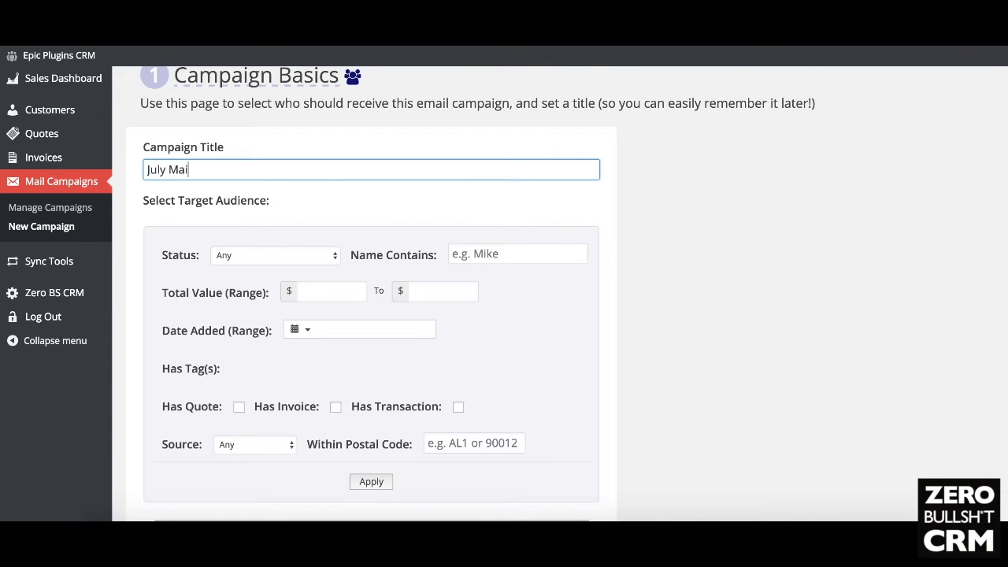
pyautogui.write('out')
# - Keep status at Any, filter the audience by a customer's name, and apply it to find 1 match
pyautogui.scroll(-3, 334, 213)
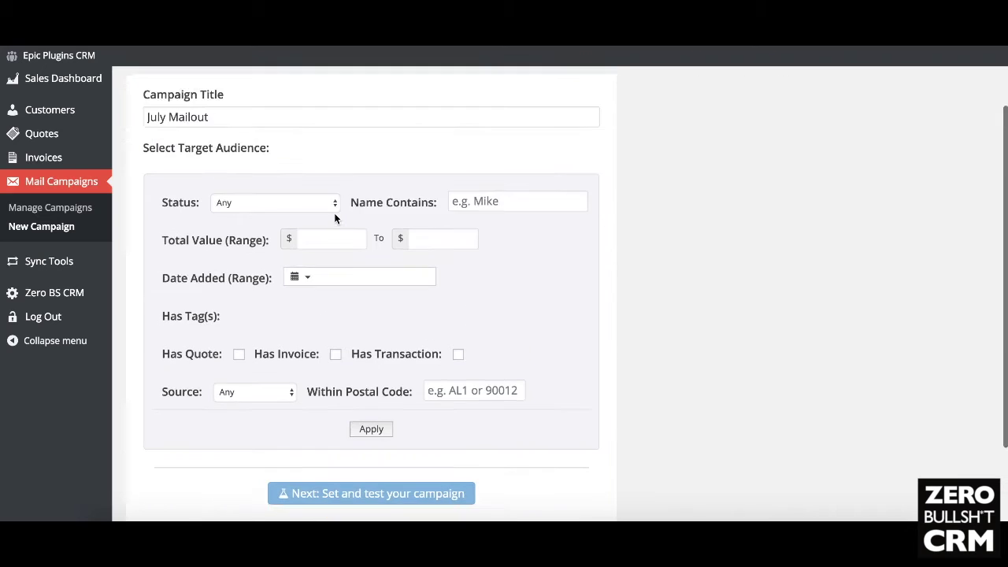
pyautogui.click(296, 163)
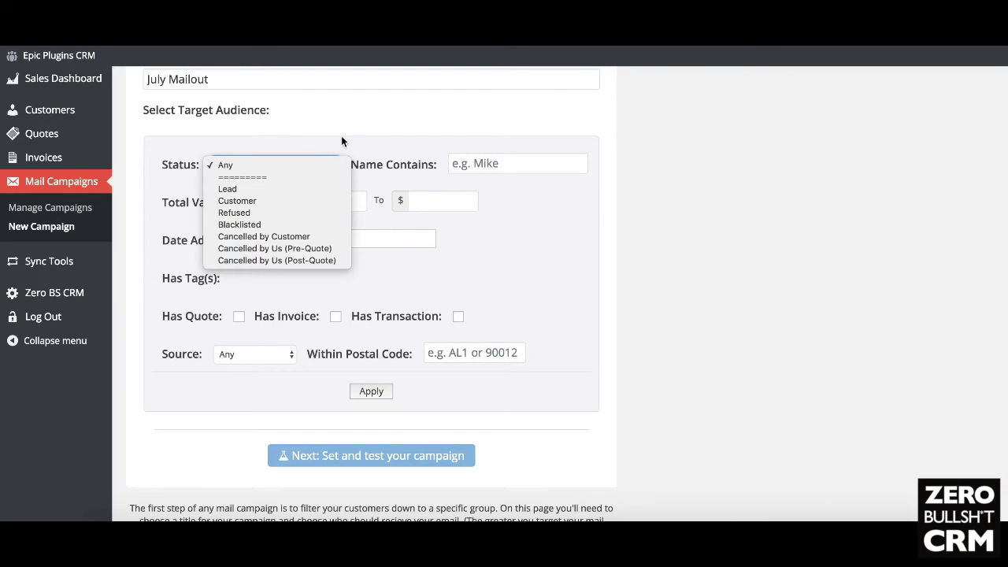
pyautogui.click(299, 144)
pyautogui.click(494, 164)
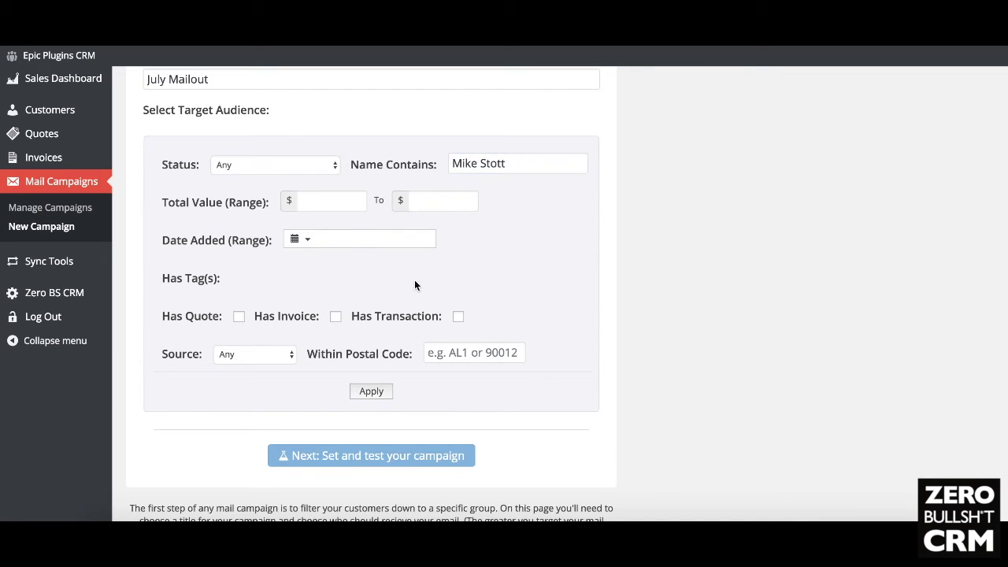
pyautogui.scroll(-1, 410, 284)
pyautogui.click(367, 331)
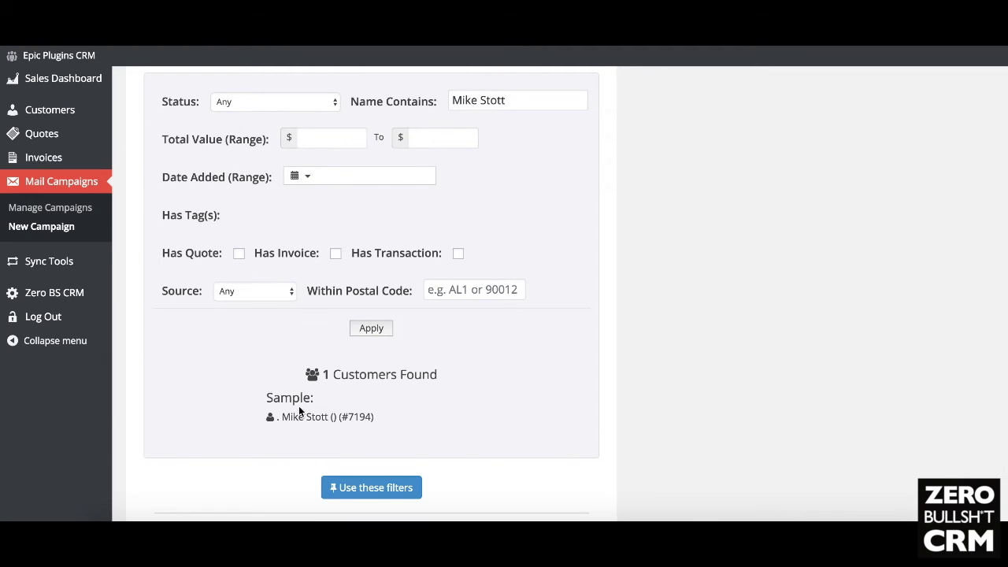
pyautogui.scroll(-1, 315, 343)
pyautogui.scroll(2, 315, 343)
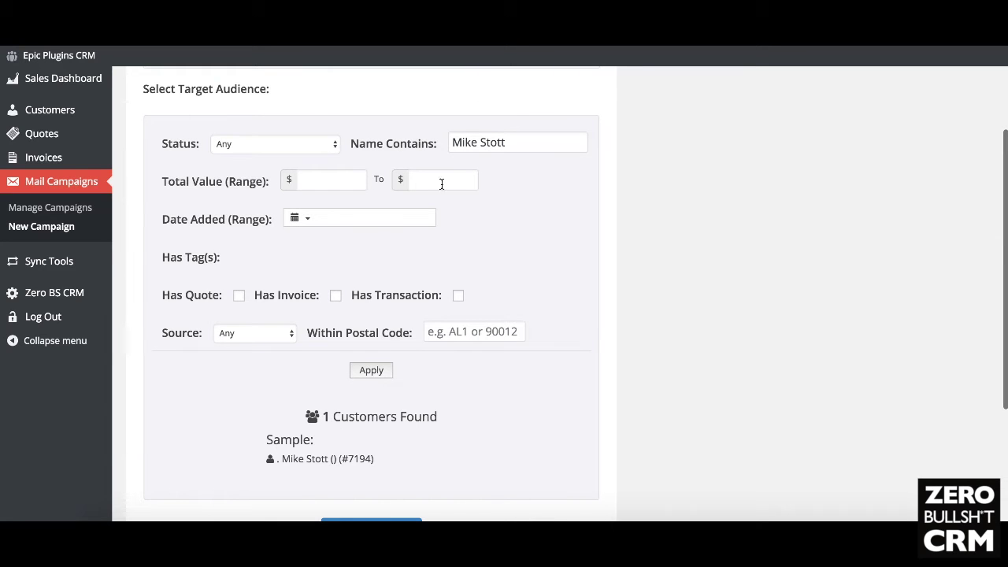
pyautogui.scroll(-2, 357, 266)
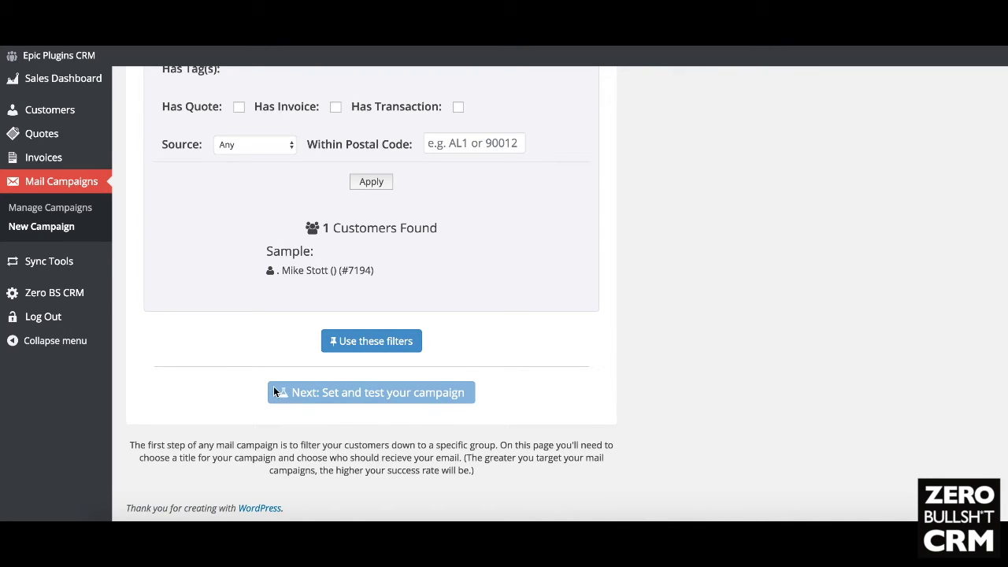
pyautogui.scroll(4, 273, 392)
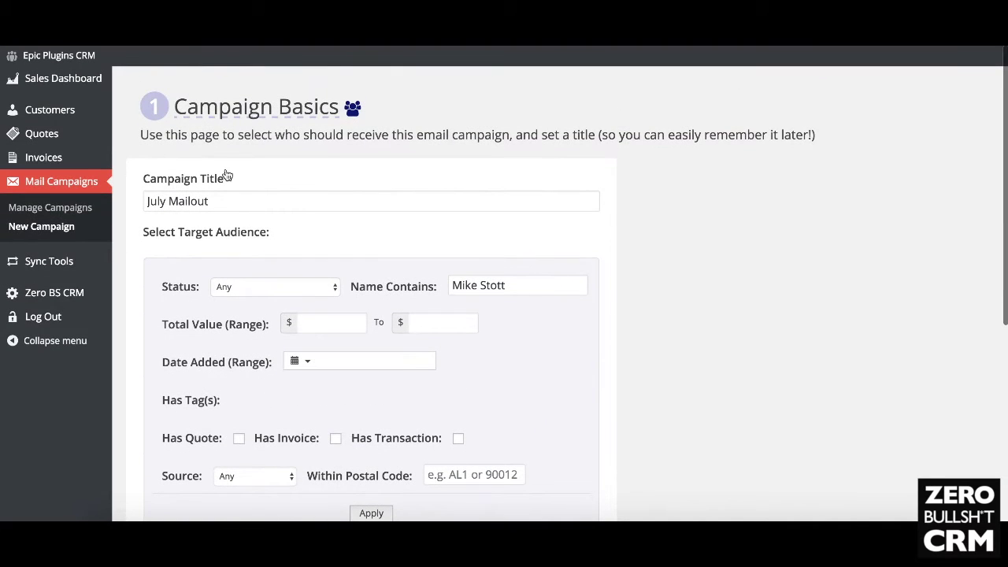
# - Leave the campaign setup and return to Manage Campaigns
pyautogui.click(64, 209)
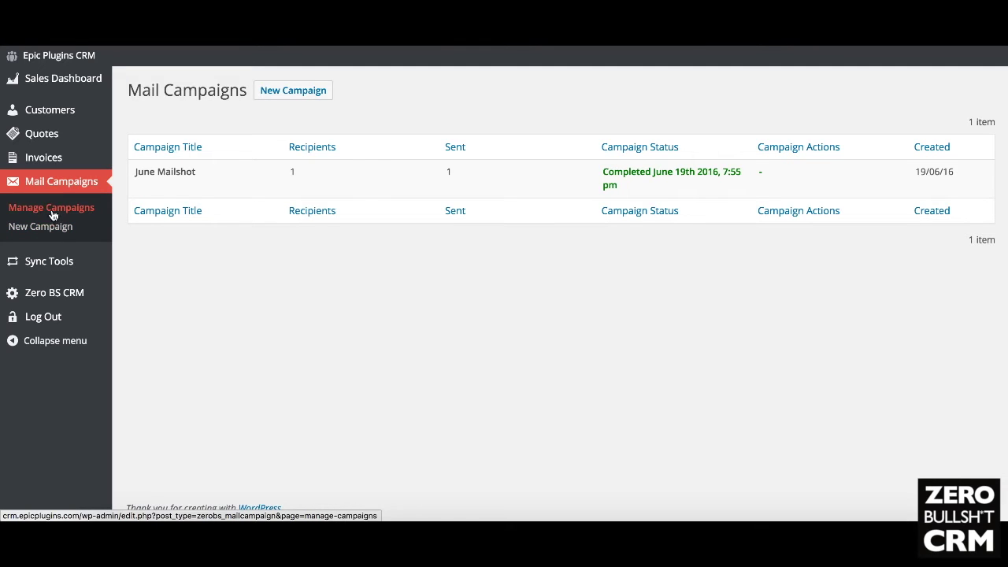
# - Reload the mail campaigns list, then open the Customers list of 1,825 customers
pyautogui.click(58, 208)
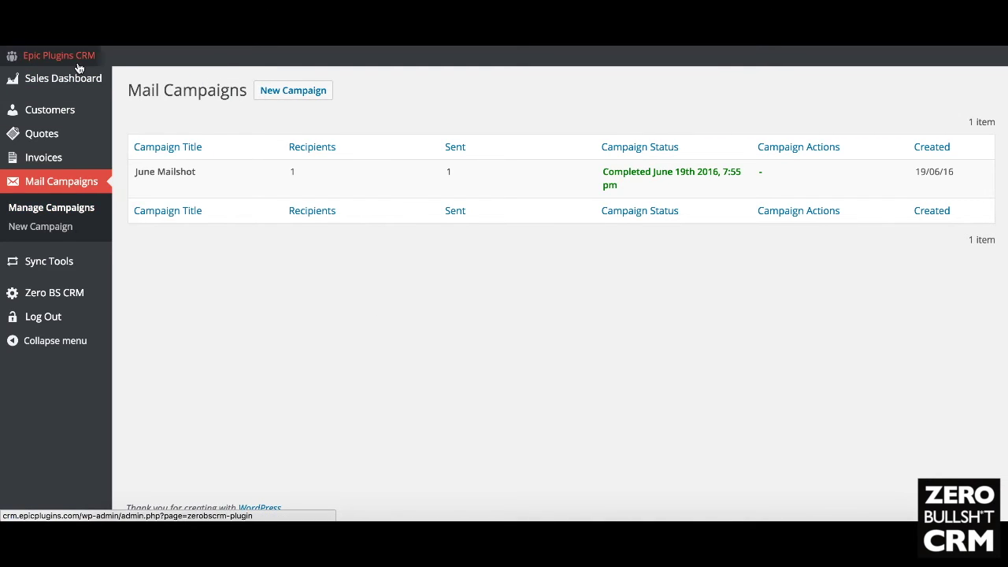
pyautogui.moveTo(75, 79)
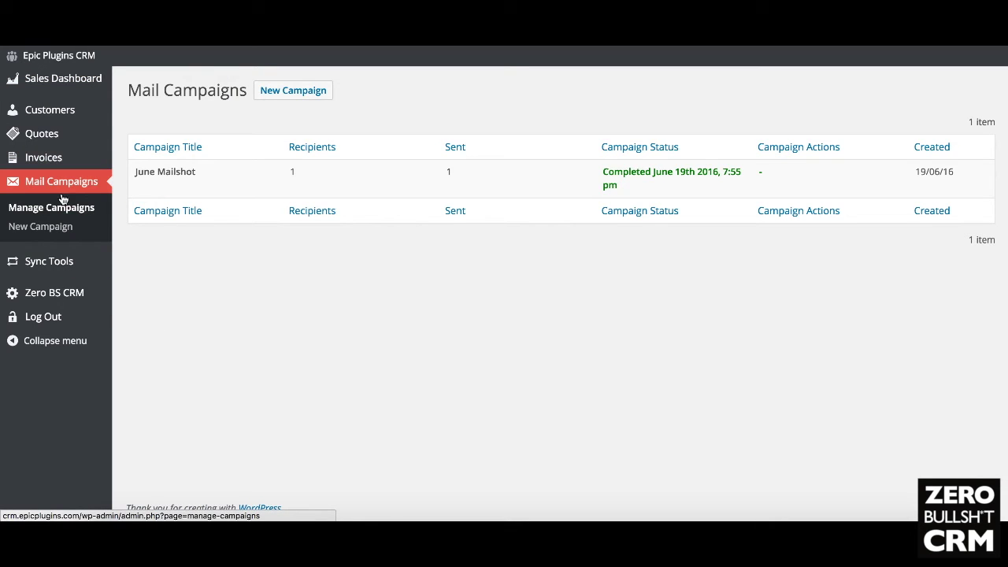
pyautogui.click(65, 113)
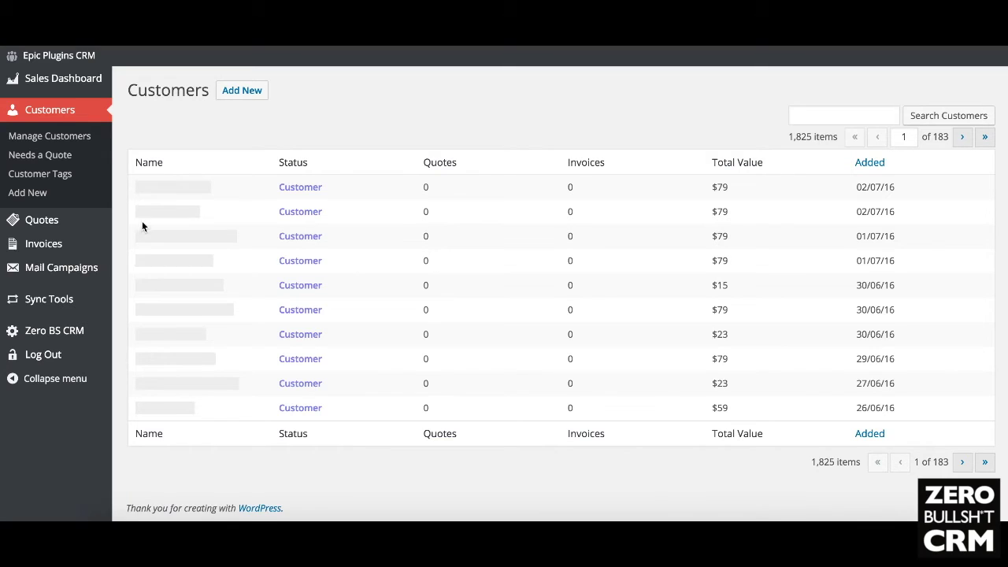
pyautogui.click(68, 271)
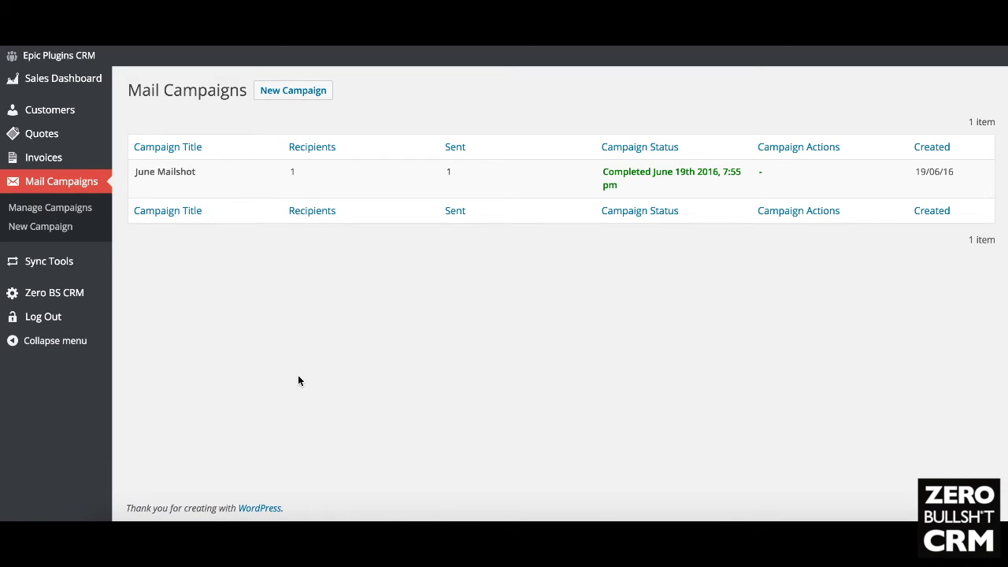
pyautogui.click(63, 114)
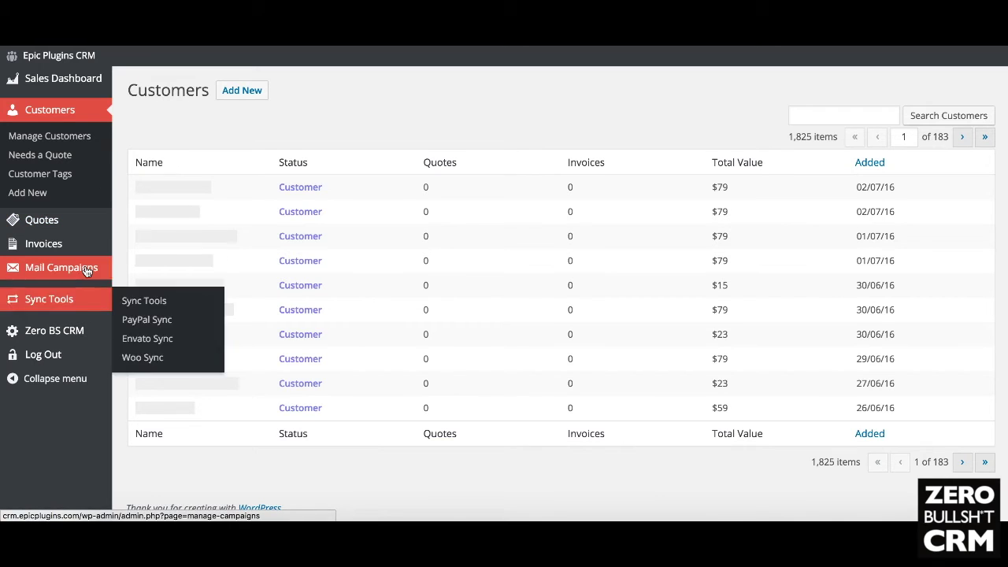
pyautogui.moveTo(86, 272)
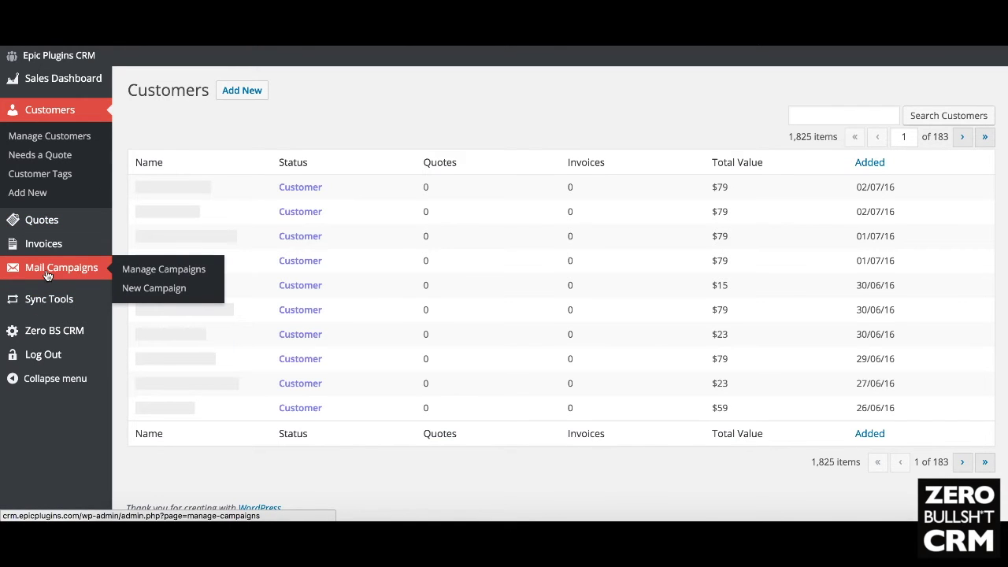
# - Search the customer tags for an existing 'Opted Out' tag
pyautogui.click(42, 173)
pyautogui.click(851, 107)
pyautogui.write('Opted Out')
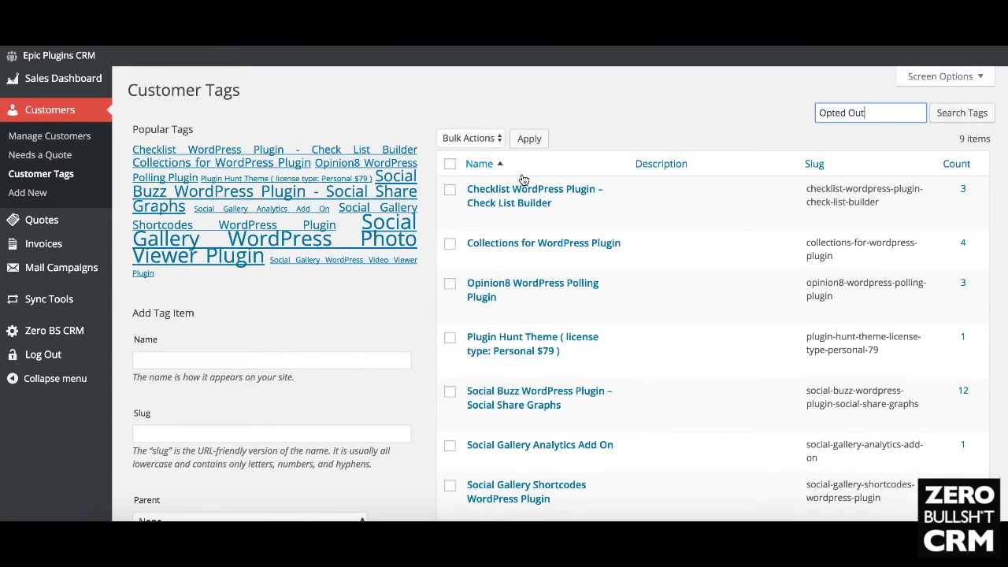
# - Add and save a new customer tag named 'Opted Out'
pyautogui.click(255, 352)
pyautogui.write('Ou')
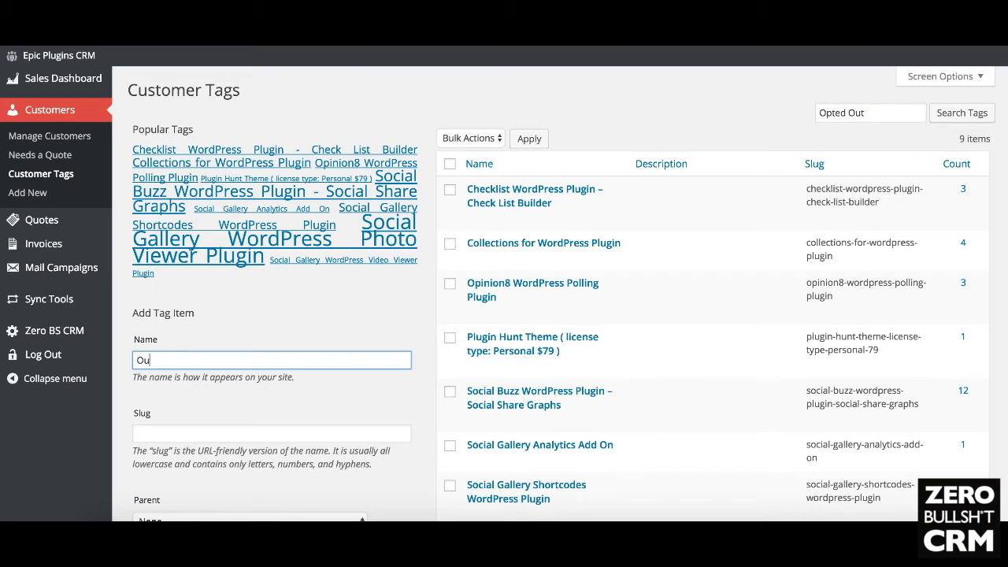
pyautogui.write('tpted Out')
pyautogui.scroll(-3, 272, 356)
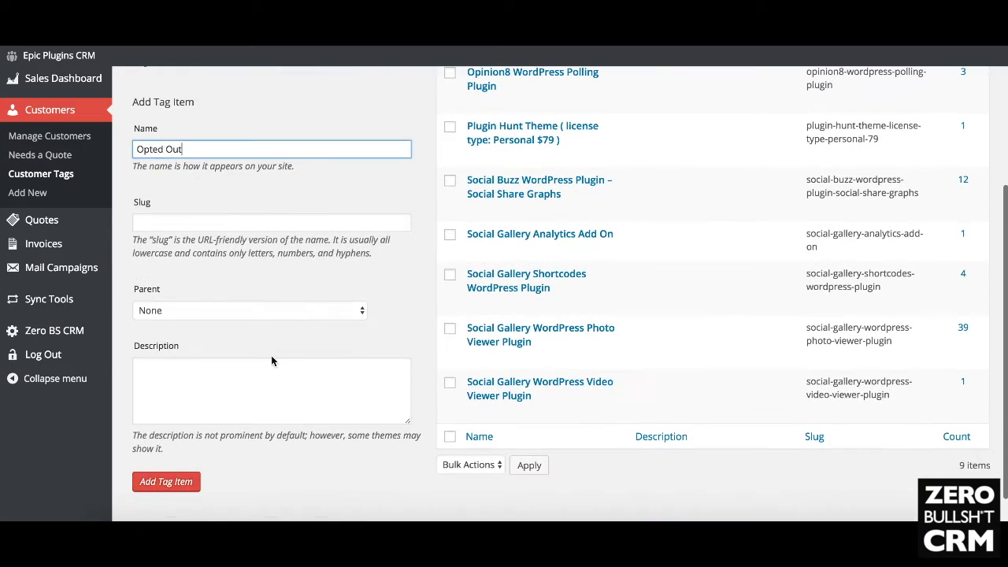
pyautogui.click(168, 482)
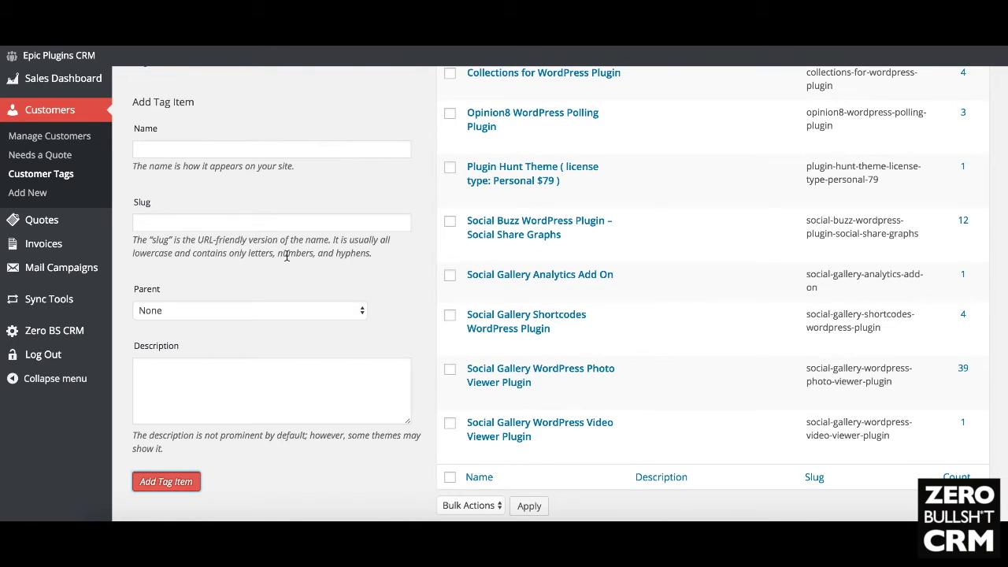
pyautogui.scroll(3, 292, 299)
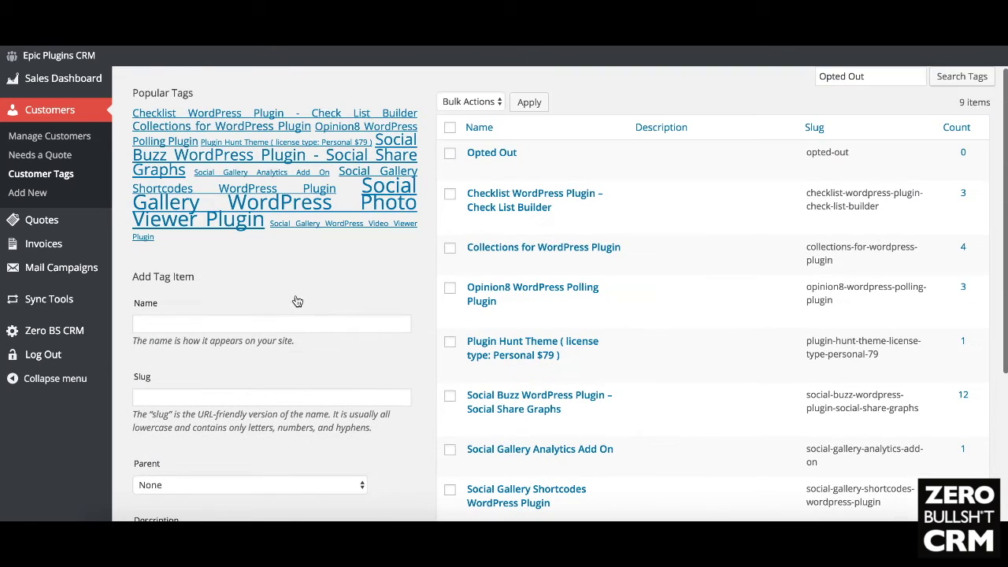
pyautogui.click(61, 267)
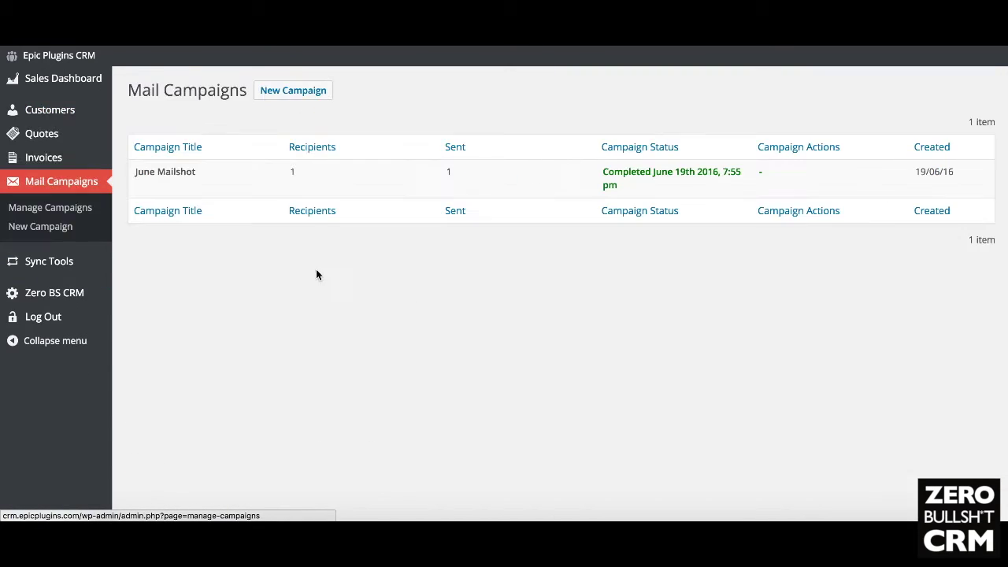
# - Open a fresh Campaign Basics form and scroll through its empty title and default filters
pyautogui.click(41, 227)
pyautogui.scroll(-5, 344, 294)
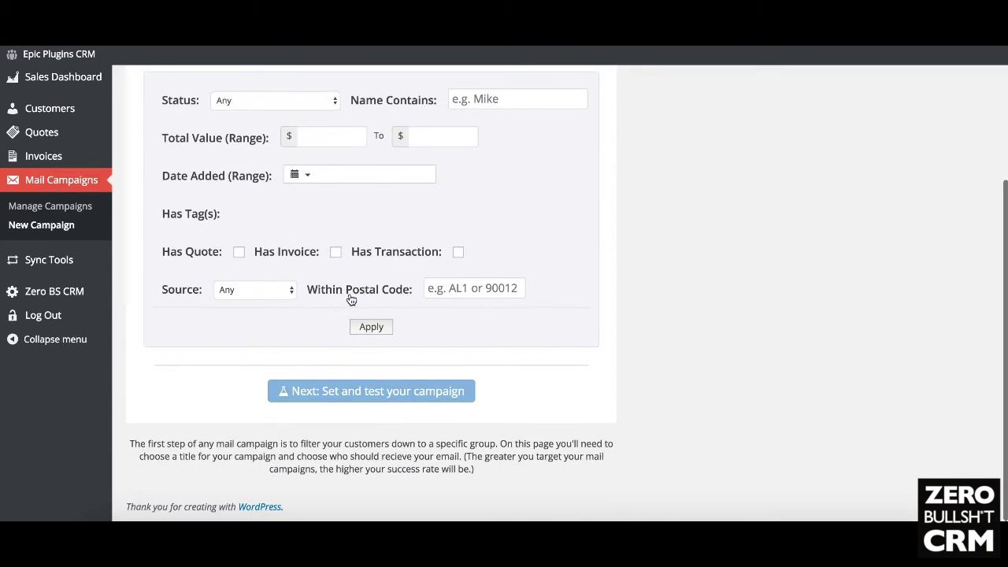
pyautogui.scroll(1, 305, 218)
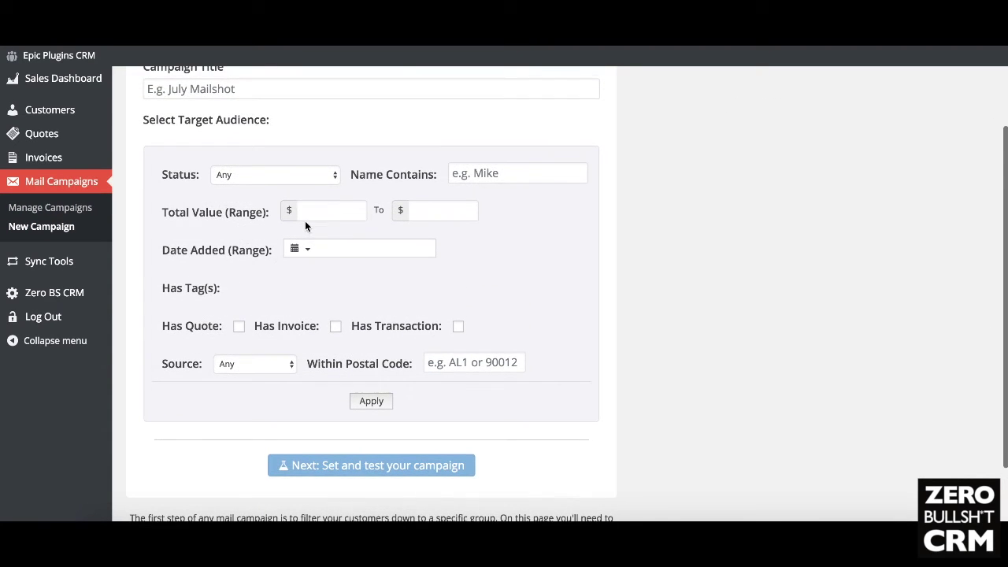
pyautogui.scroll(1, 193, 293)
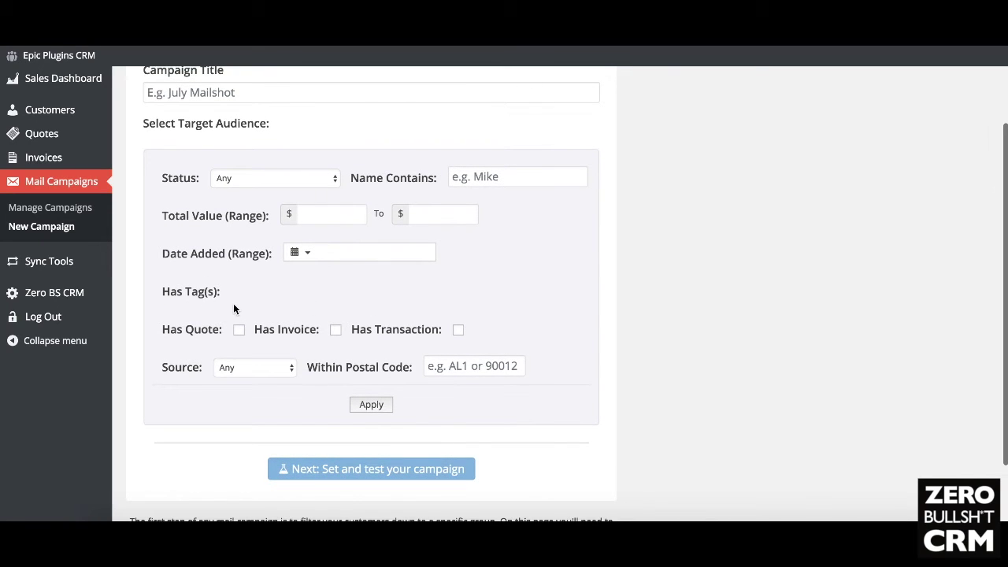
pyautogui.scroll(1, 312, 304)
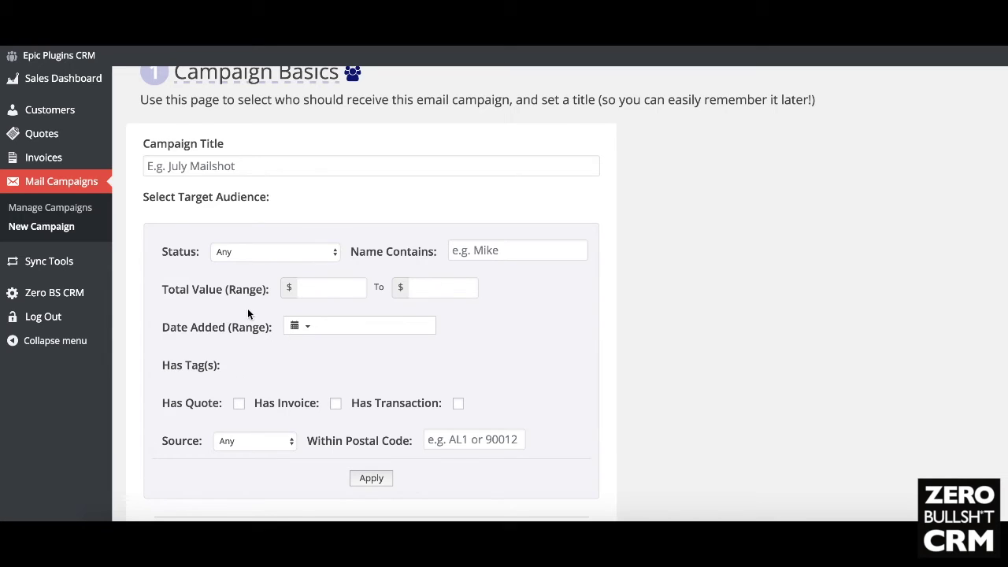
pyautogui.scroll(1, 247, 313)
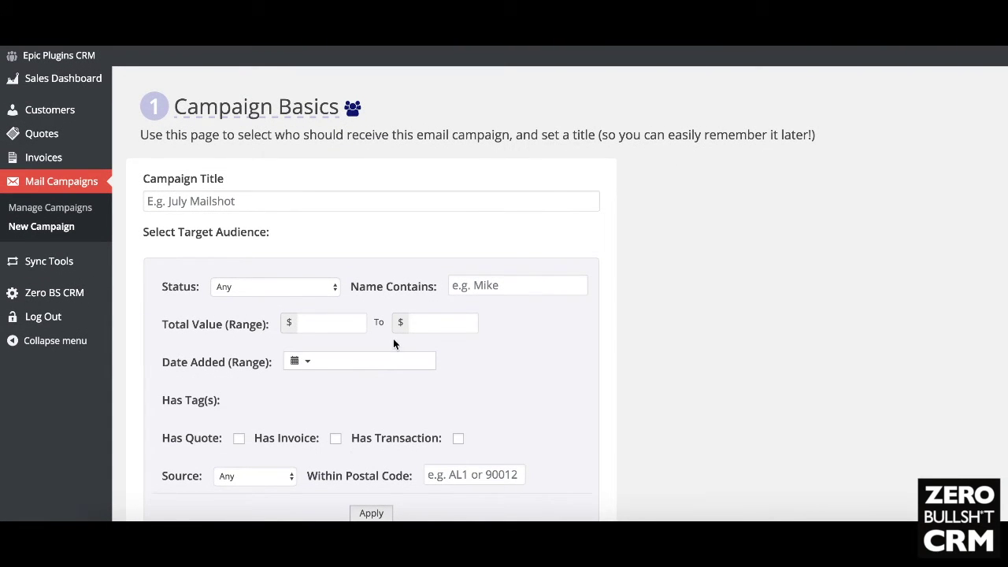
pyautogui.scroll(-3, 393, 338)
pyautogui.scroll(3, 263, 257)
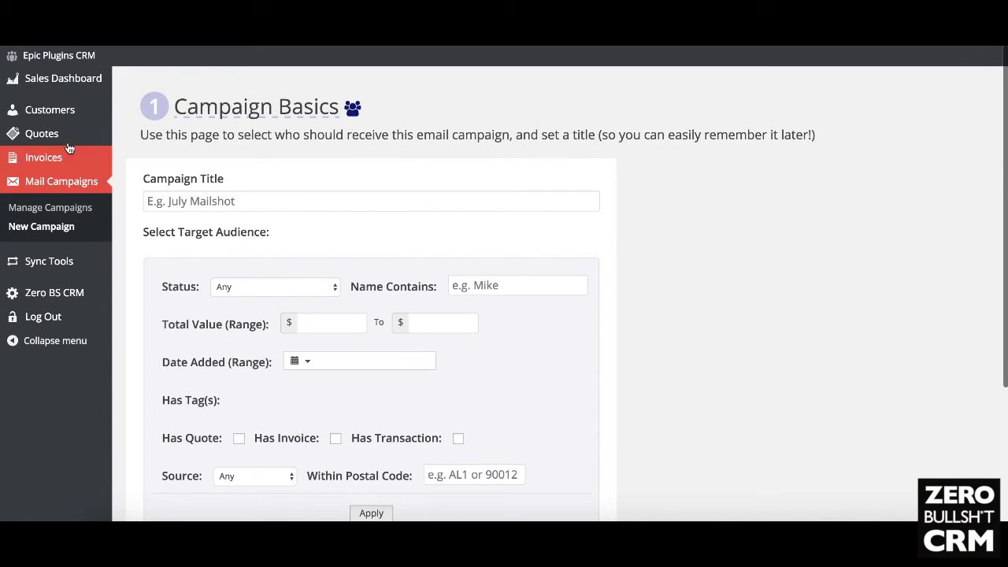
pyautogui.moveTo(60, 117)
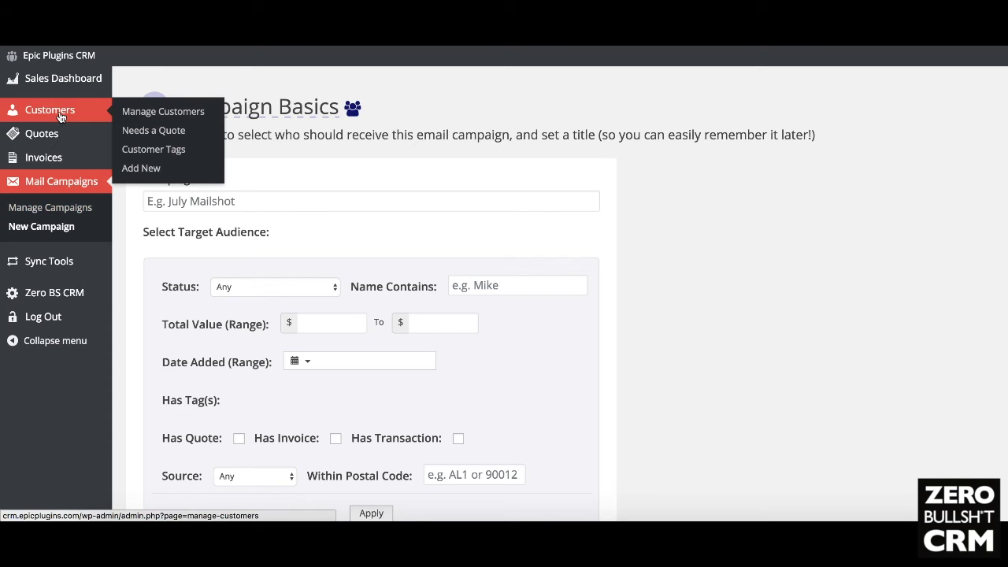
pyautogui.scroll(-3, 477, 237)
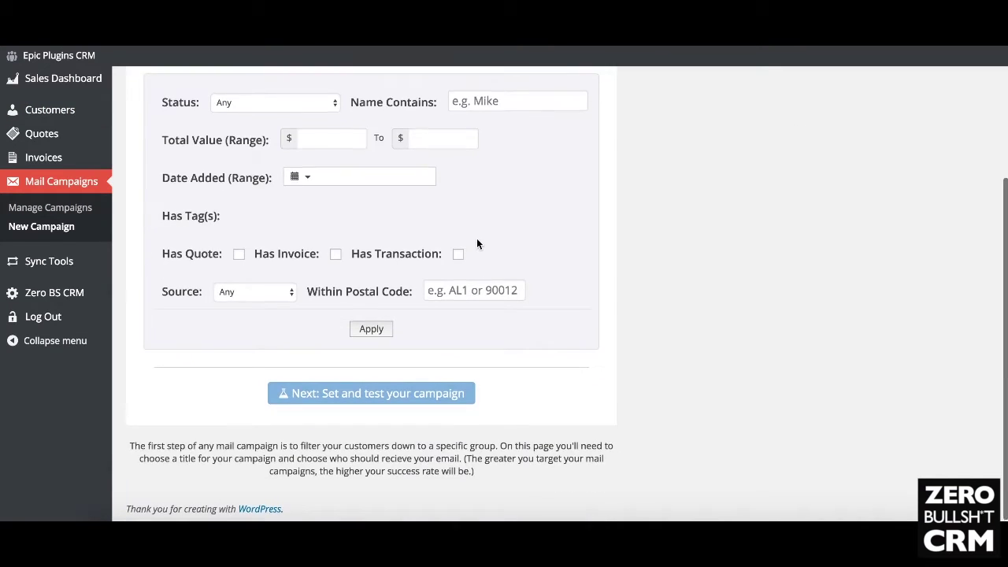
pyautogui.scroll(3, 477, 238)
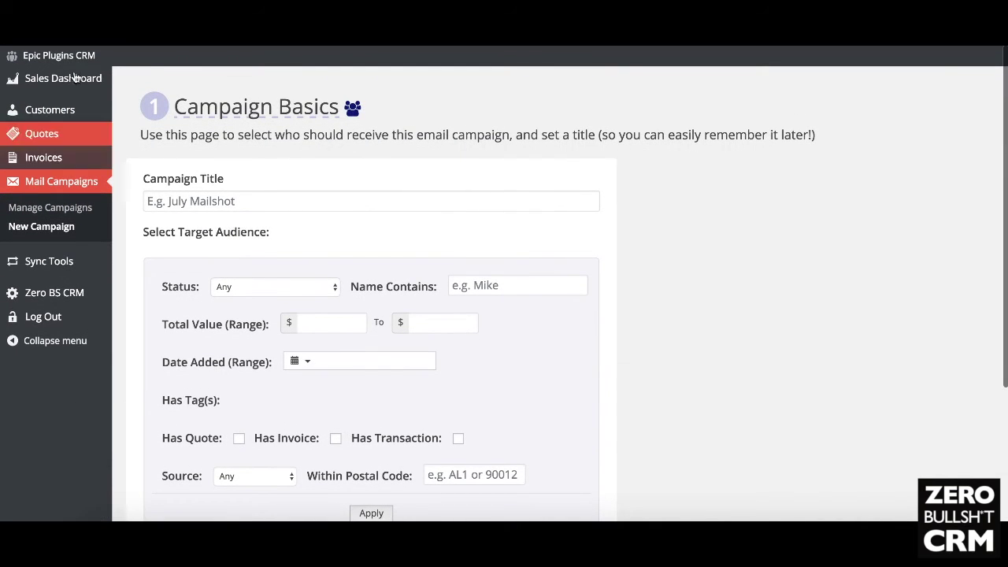
# - View the customer list, then open PayPal Sync under Sync Tools
pyautogui.click(55, 119)
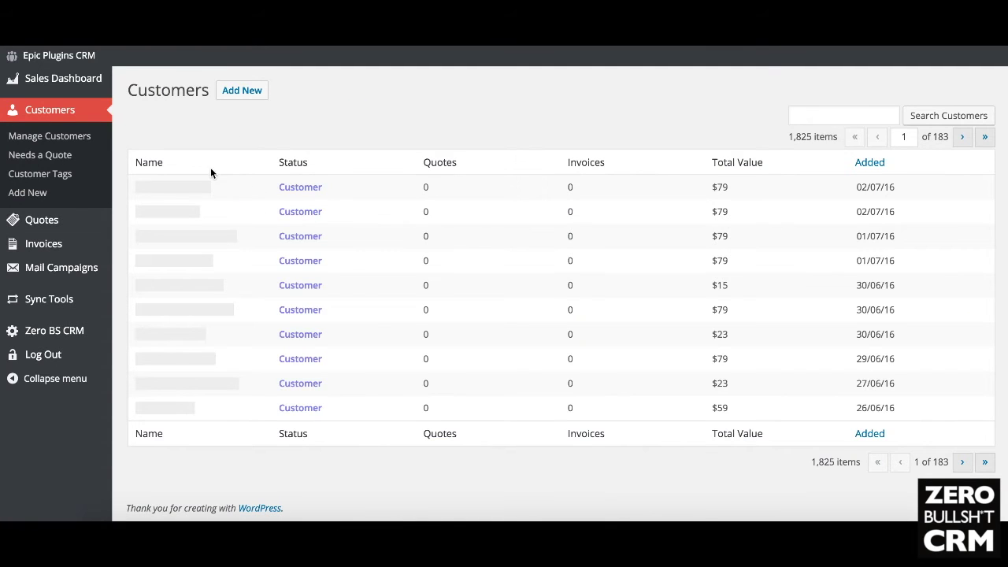
pyautogui.moveTo(54, 265)
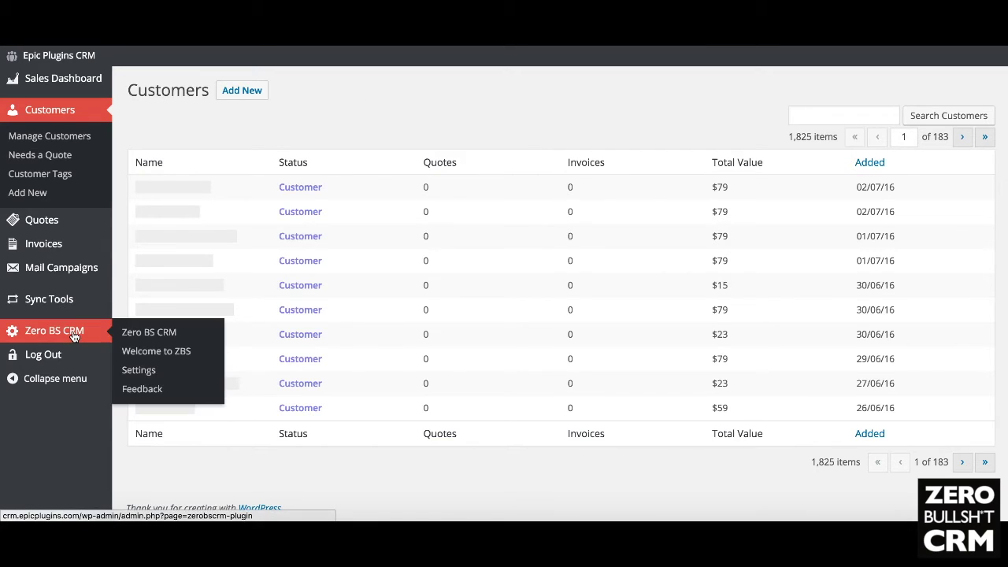
pyautogui.moveTo(69, 302)
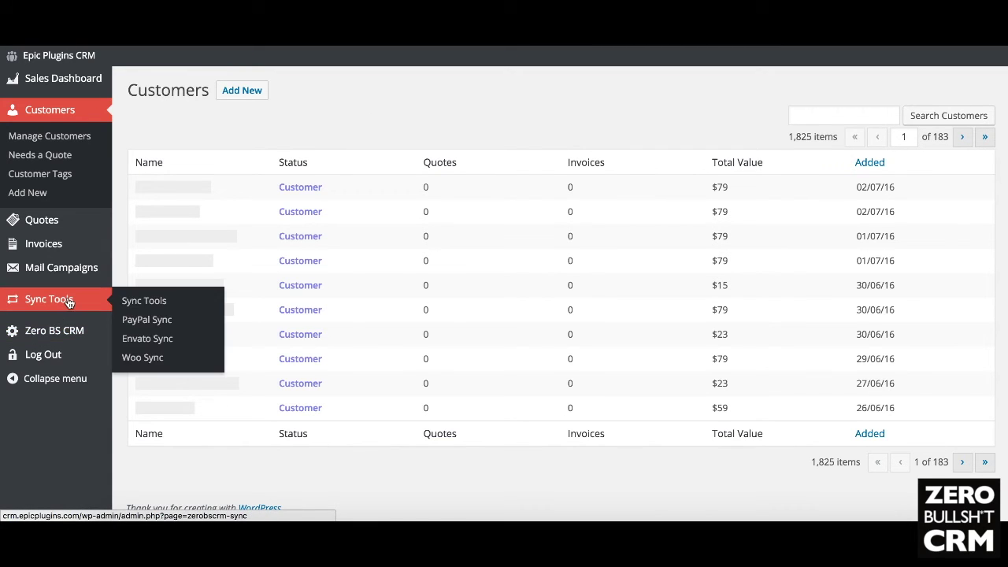
pyautogui.click(147, 323)
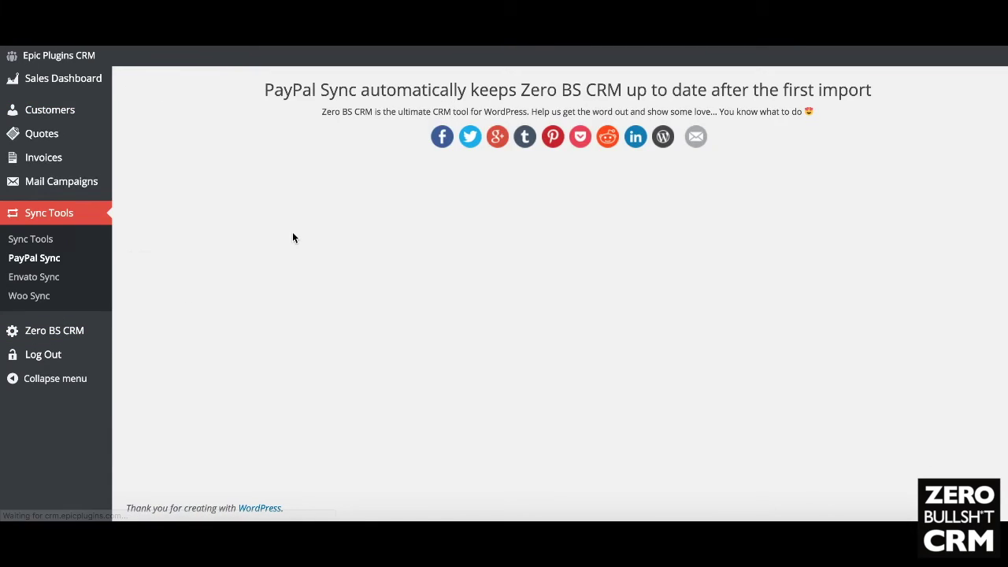
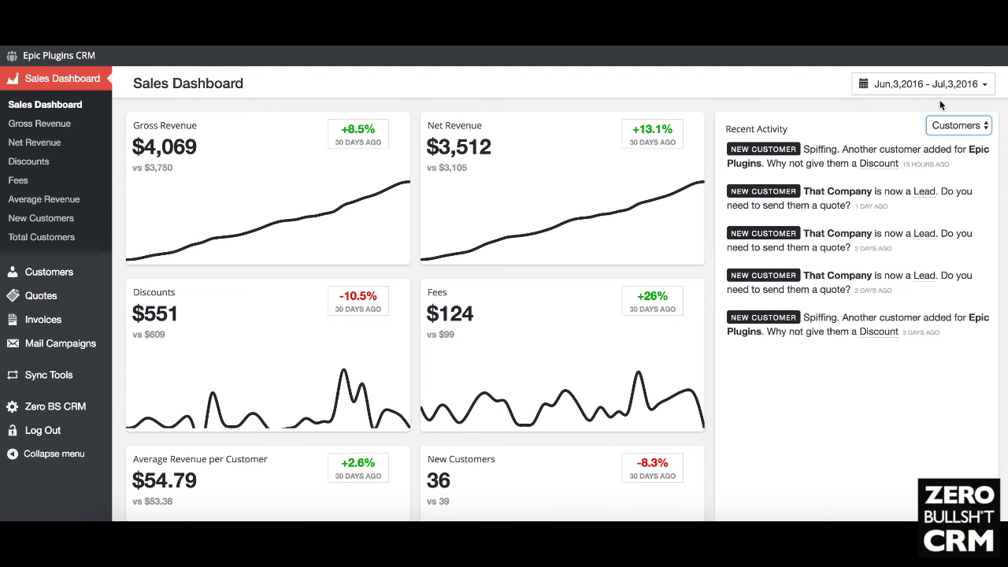
# - Cycle the Recent Activity filter through Invoices and Quotes, then back to Everything
pyautogui.click(979, 131)
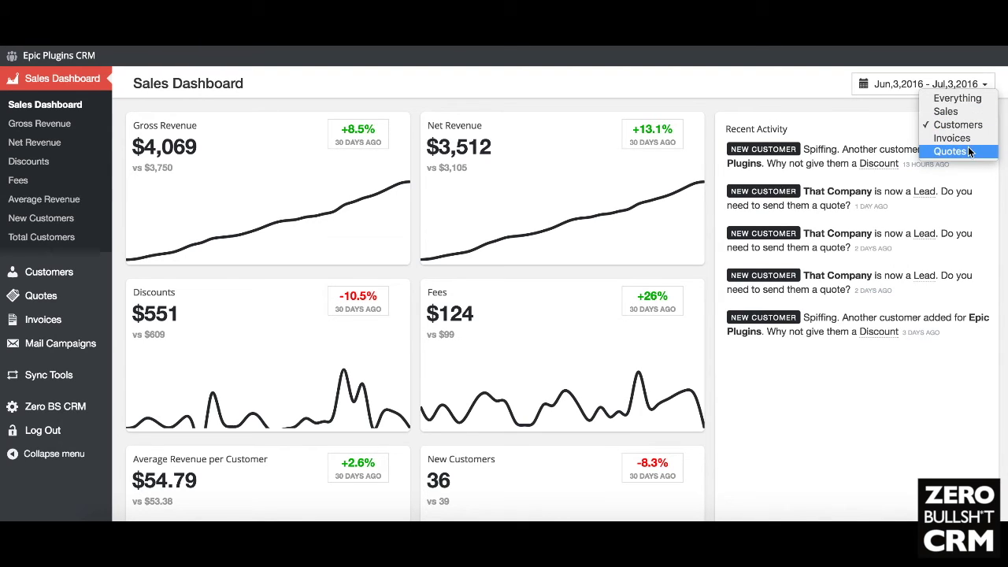
pyautogui.click(953, 137)
pyautogui.click(959, 124)
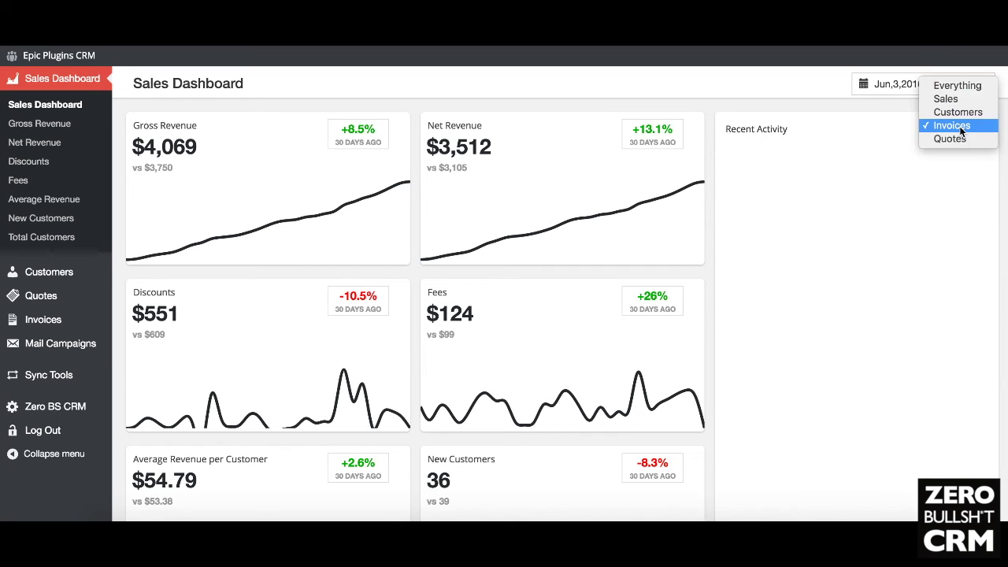
pyautogui.click(948, 139)
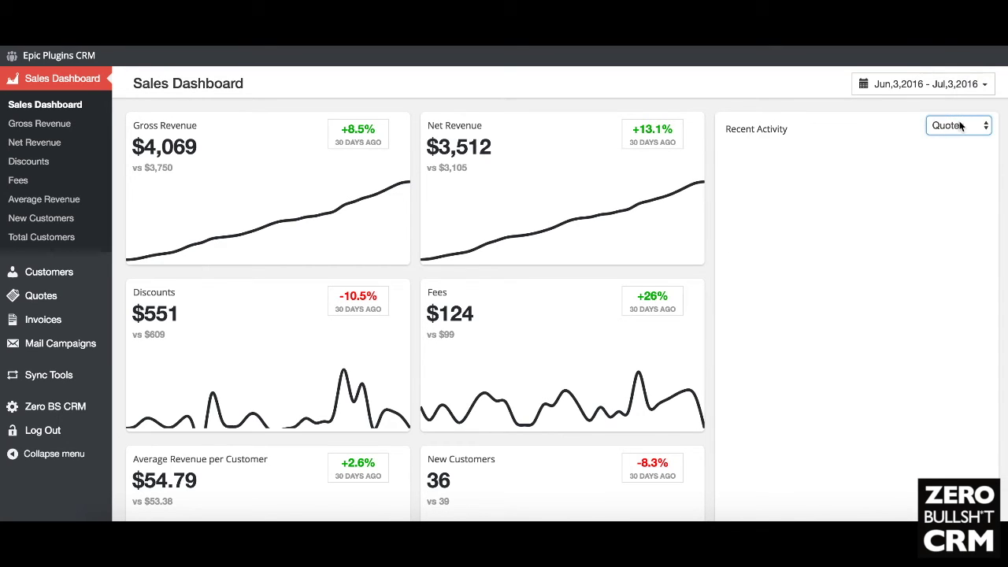
pyautogui.click(960, 126)
pyautogui.click(943, 69)
# - Reload the sales dashboard overview, scroll its cards, and bring up the date-range presets
pyautogui.click(700, 118)
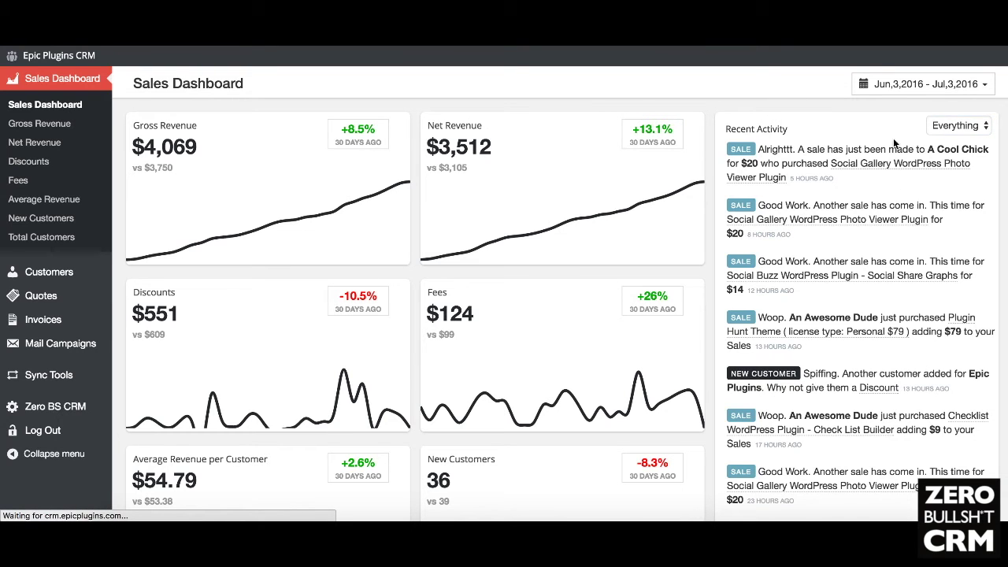
pyautogui.click(62, 78)
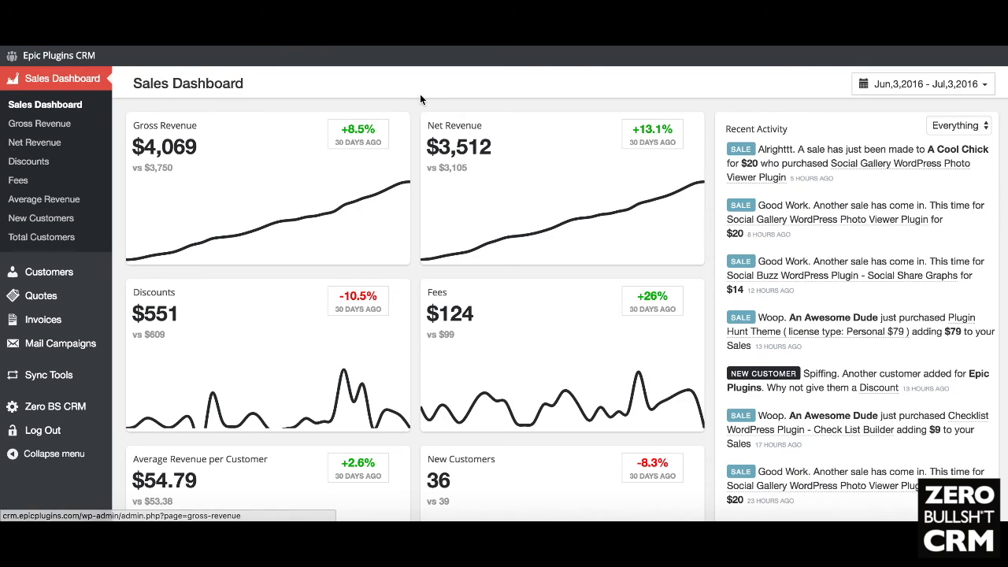
pyautogui.scroll(-3, 422, 93)
pyautogui.scroll(3, 422, 93)
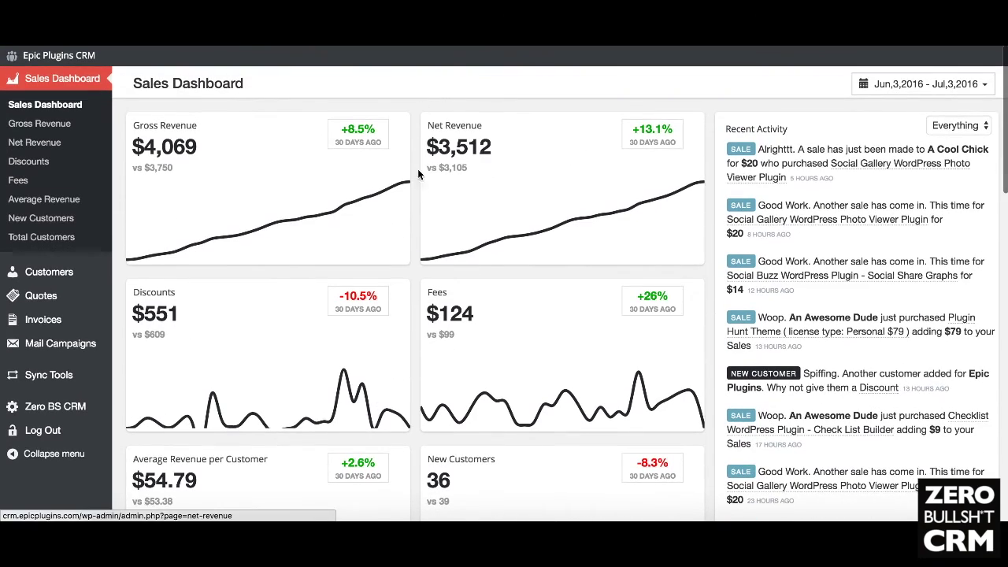
pyautogui.scroll(-5, 418, 191)
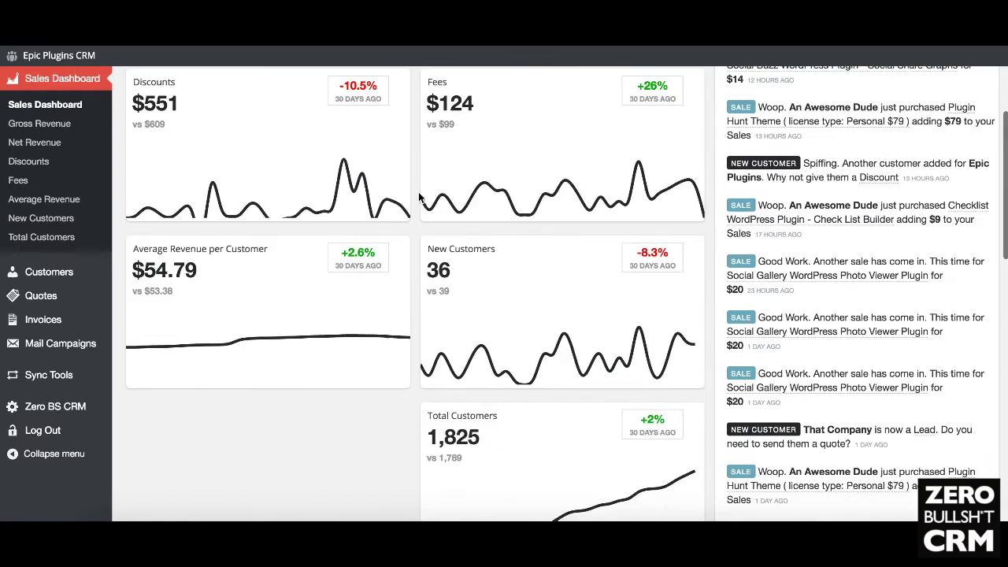
pyautogui.scroll(5, 419, 197)
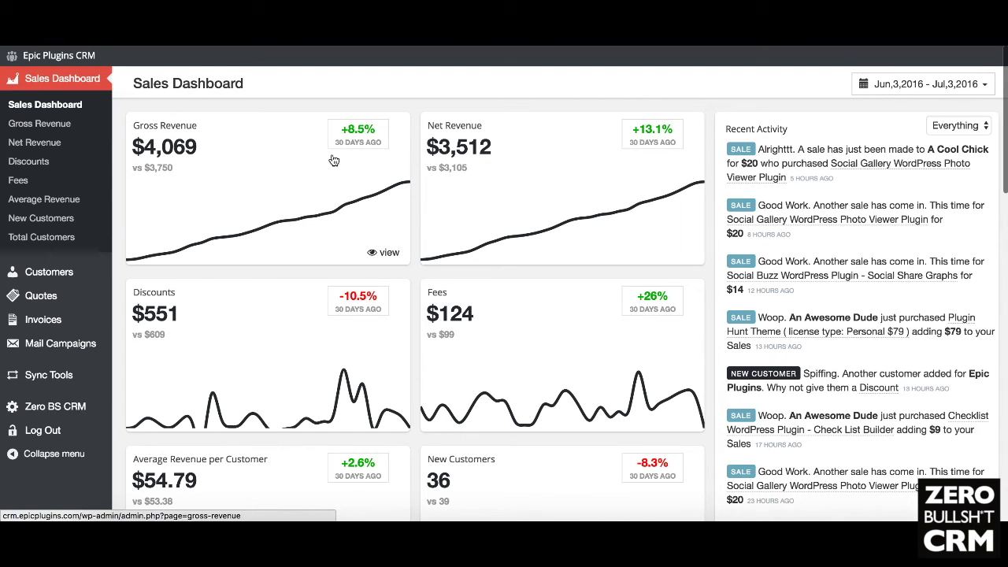
pyautogui.scroll(-4, 415, 178)
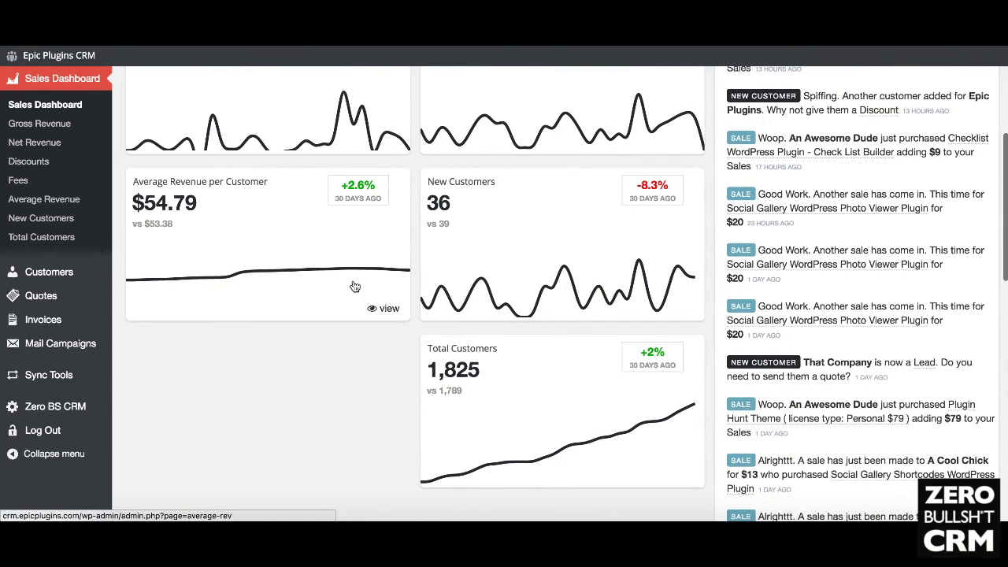
pyautogui.scroll(4, 351, 403)
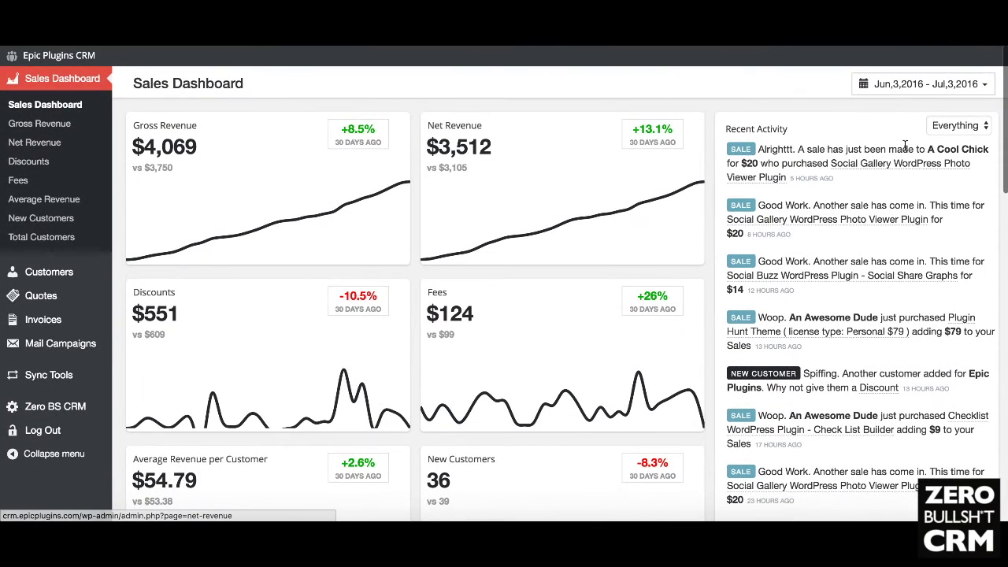
pyautogui.click(902, 88)
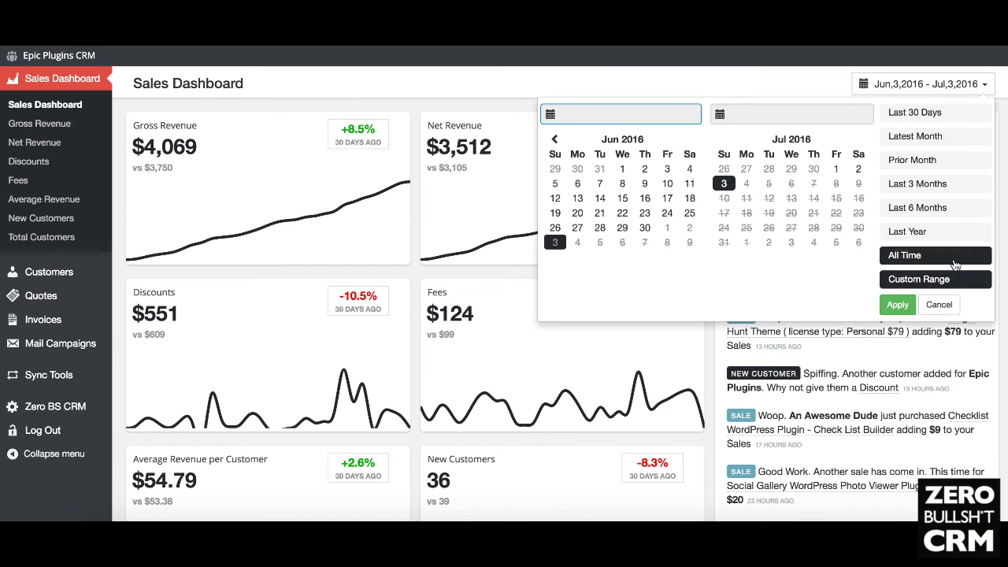
# - Switch the dashboard range to Prior Month (May 2016), then to Latest Month
pyautogui.click(774, 85)
pyautogui.click(917, 93)
pyautogui.click(912, 160)
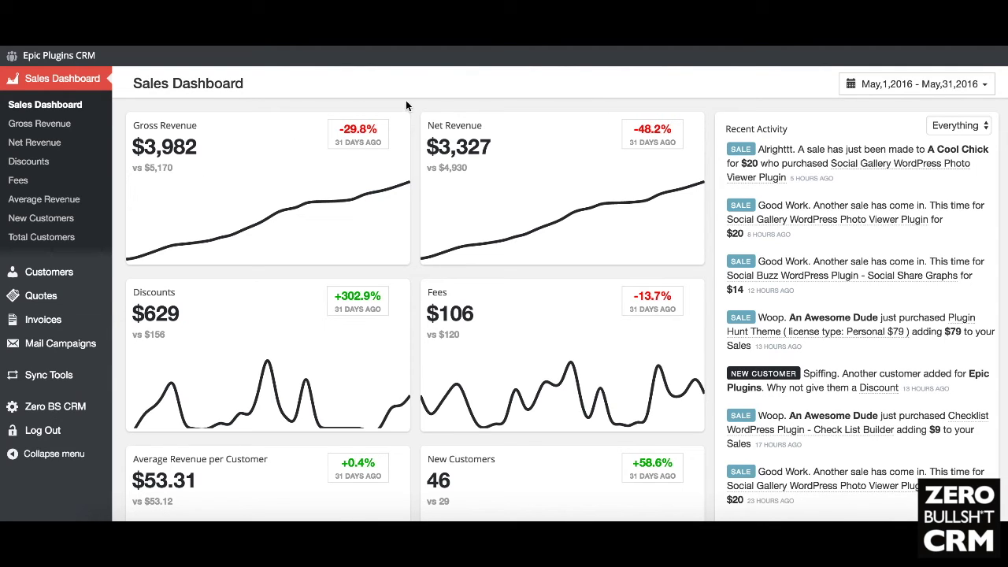
pyautogui.click(933, 85)
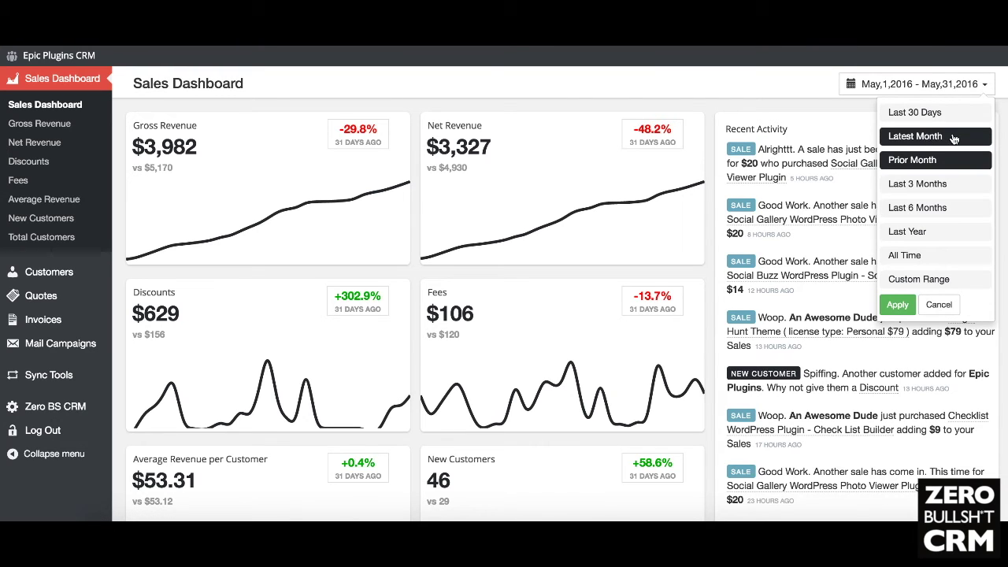
pyautogui.click(914, 137)
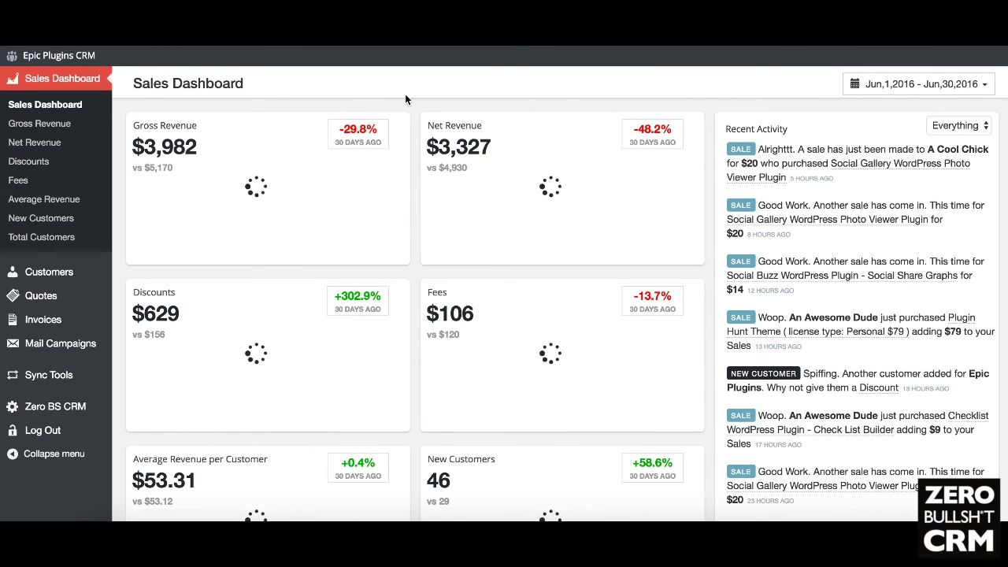
pyautogui.scroll(-5, 414, 133)
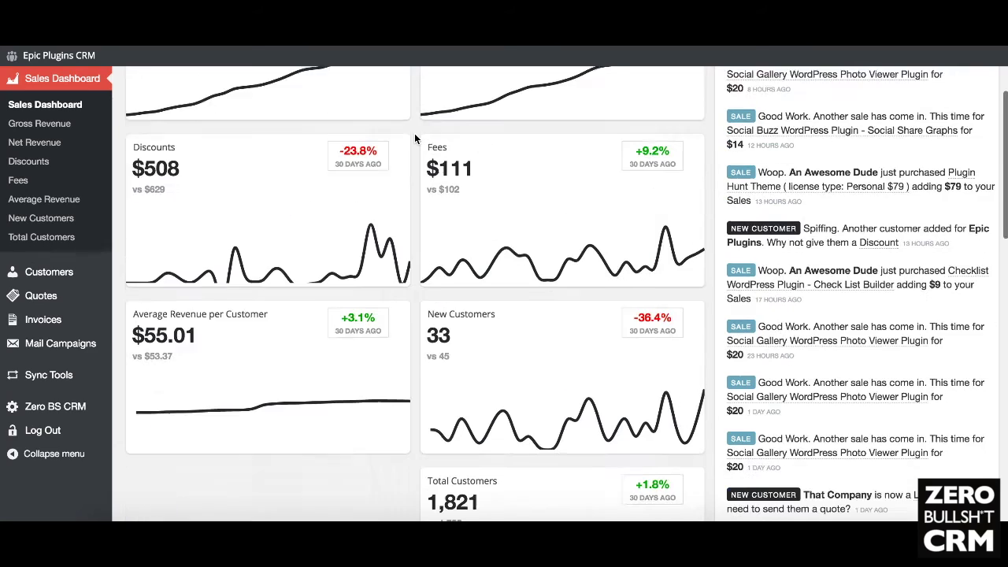
pyautogui.scroll(3, 414, 133)
pyautogui.scroll(2, 414, 133)
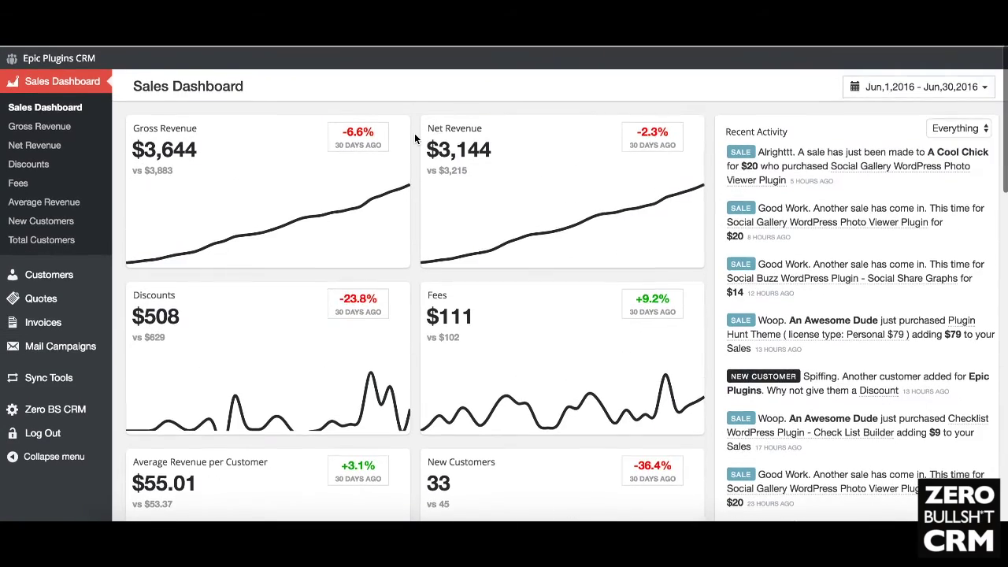
# - Compare Last 3 Months and Last 6 Months, then return to Last 30 Days (Jun 3 – Jul 3, 2016)
pyautogui.click(938, 89)
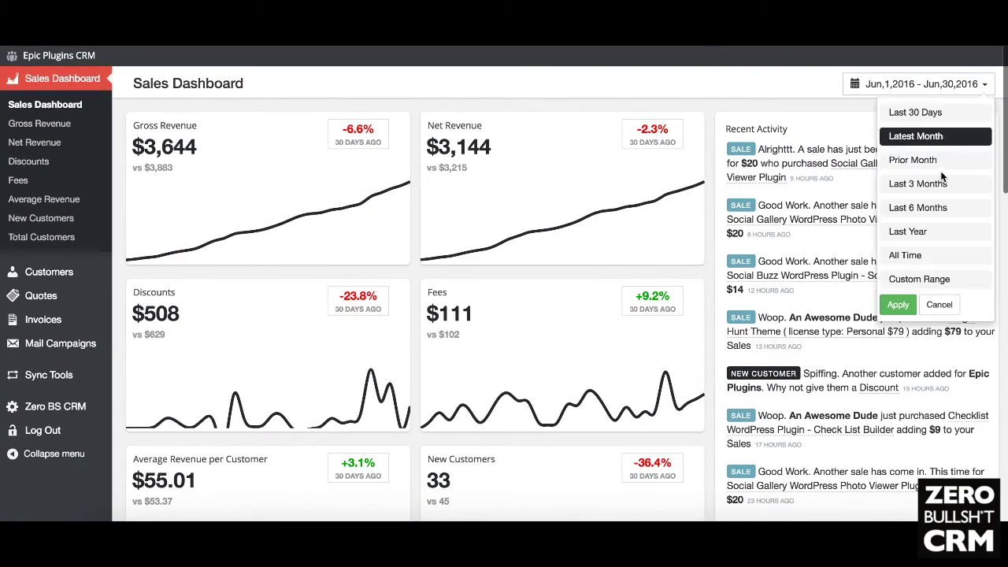
pyautogui.click(941, 187)
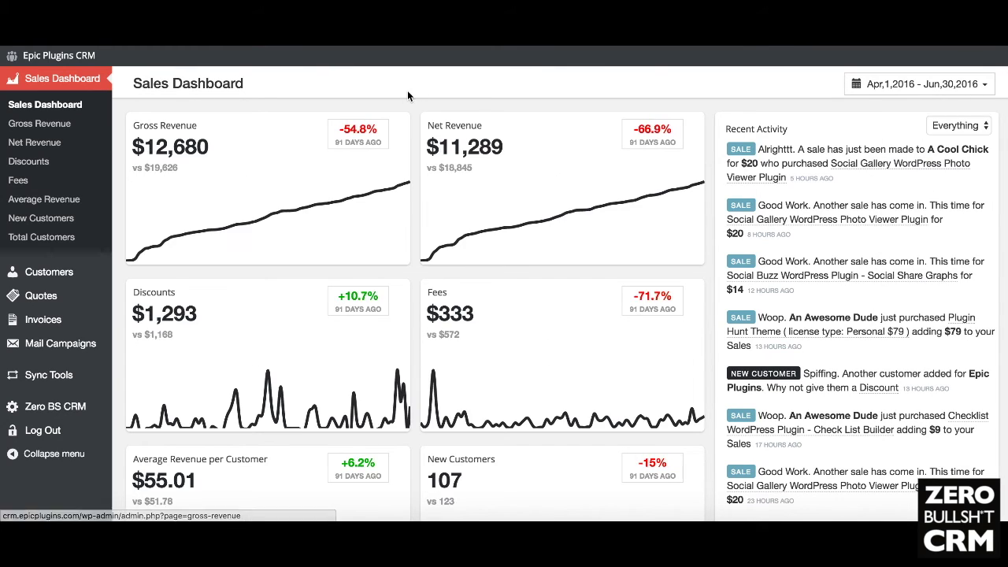
pyautogui.scroll(-3, 407, 93)
pyautogui.scroll(-2, 409, 97)
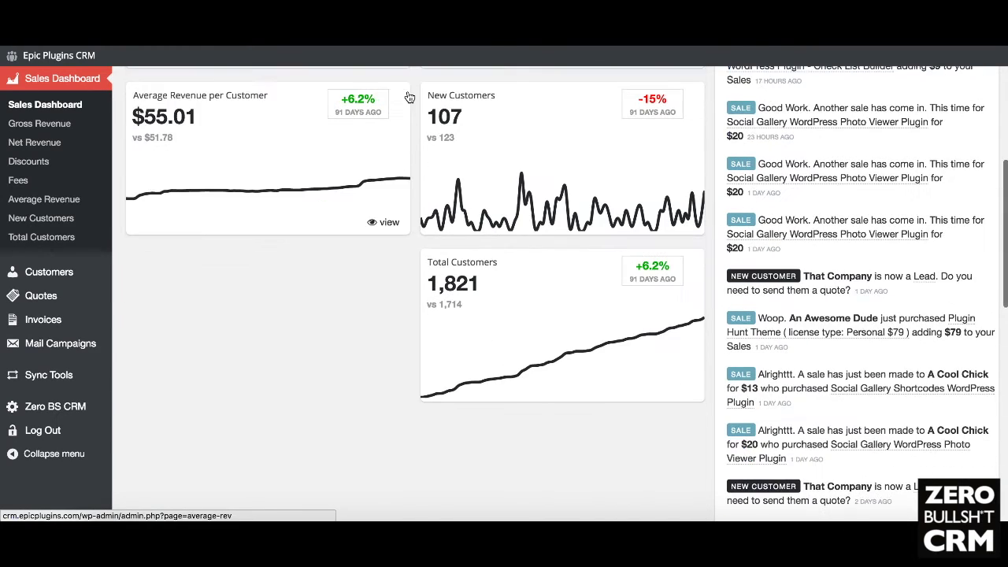
pyautogui.scroll(5, 669, 94)
pyautogui.click(934, 92)
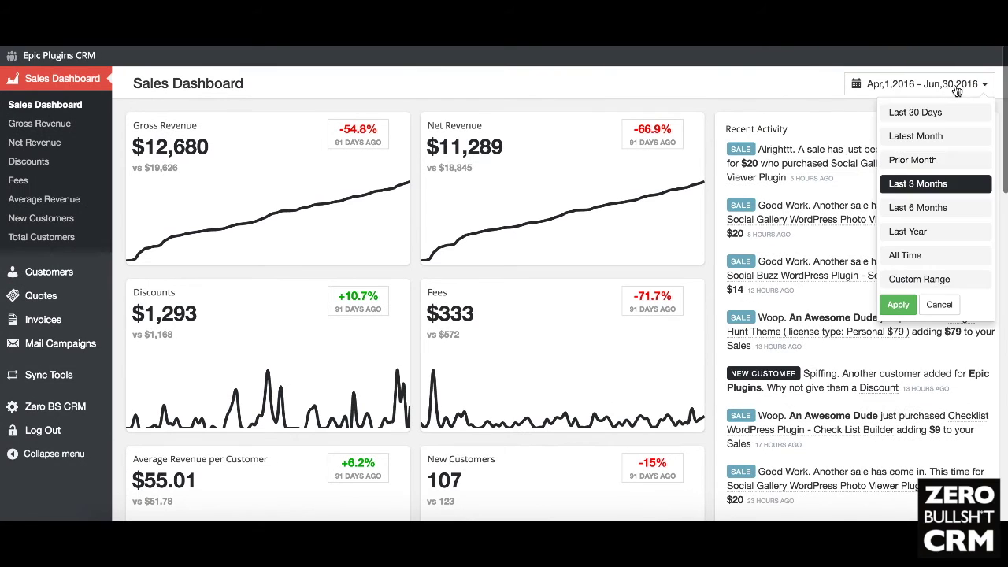
pyautogui.click(937, 209)
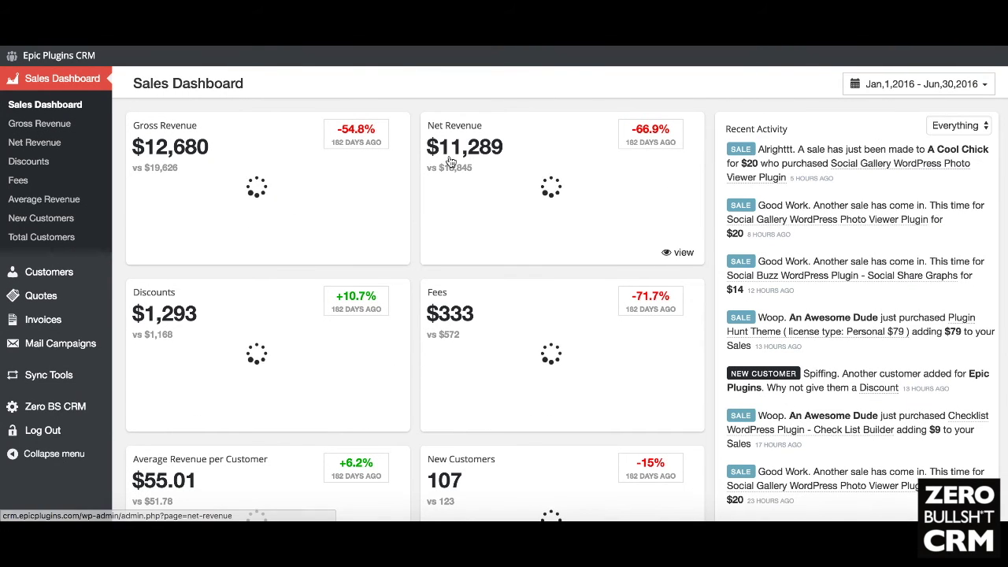
pyautogui.scroll(-5, 422, 110)
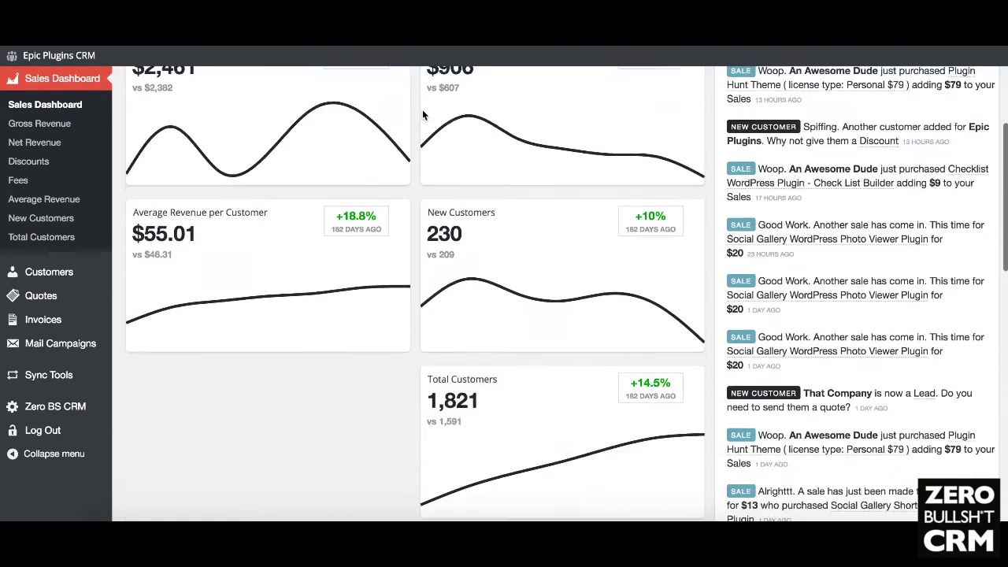
pyautogui.scroll(5, 422, 117)
pyautogui.click(917, 89)
pyautogui.click(917, 111)
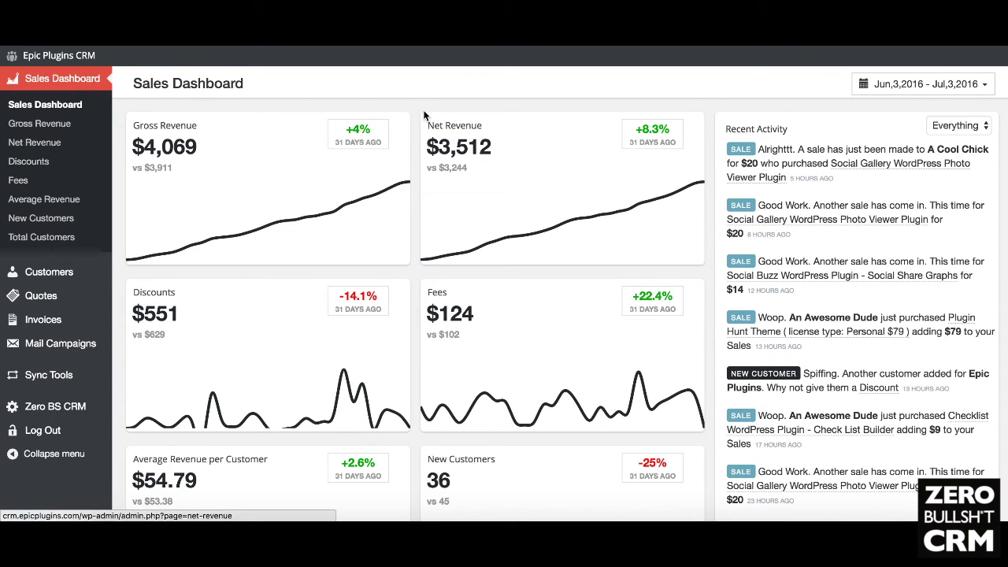
pyautogui.moveTo(423, 118)
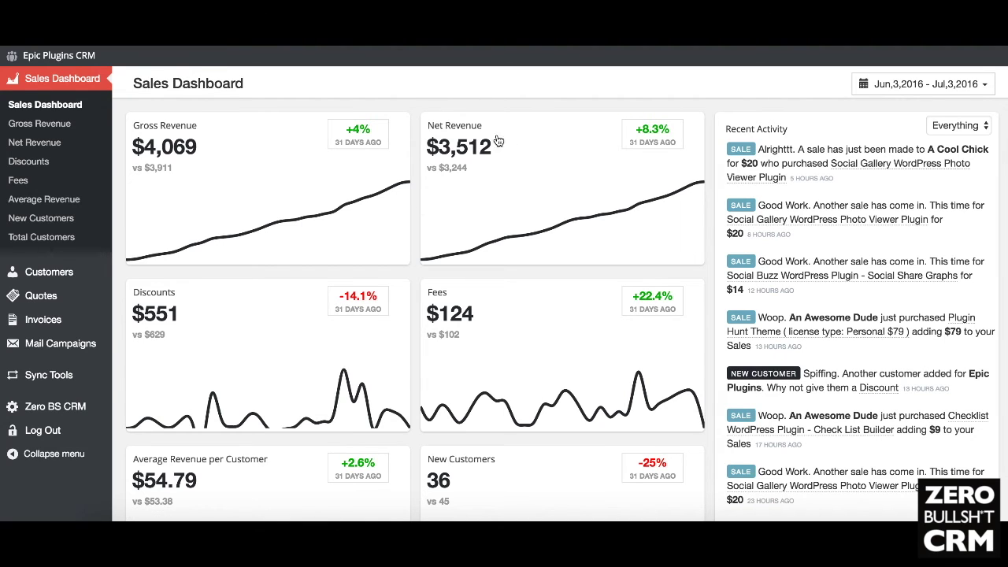
pyautogui.moveTo(390, 176)
pyautogui.scroll(-4, 413, 176)
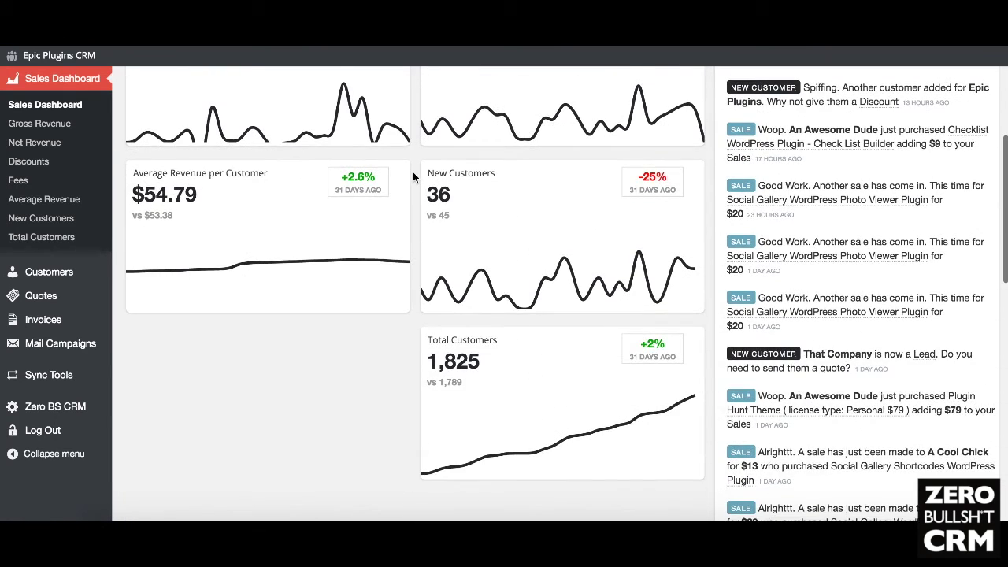
pyautogui.moveTo(640, 238)
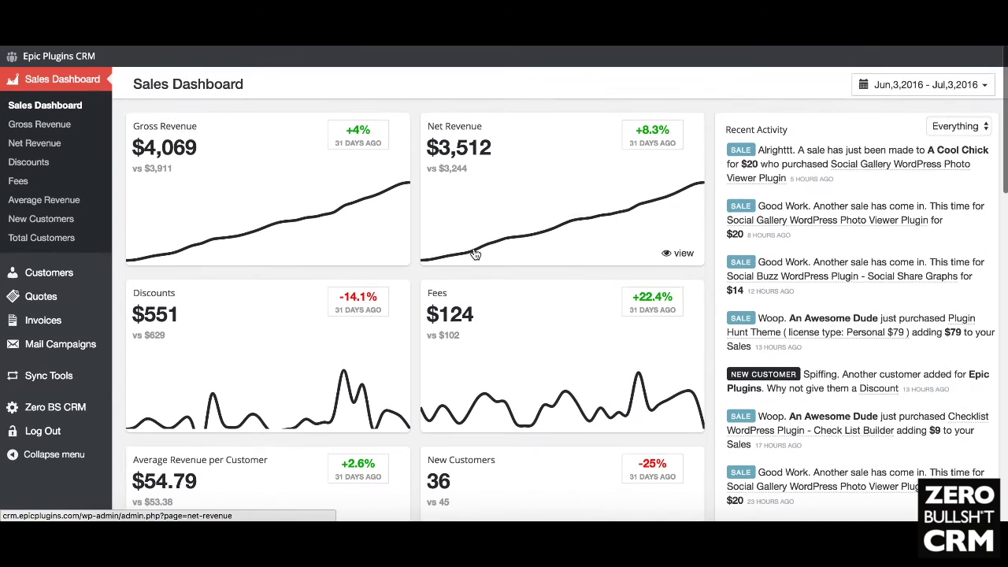
pyautogui.scroll(-1, 476, 260)
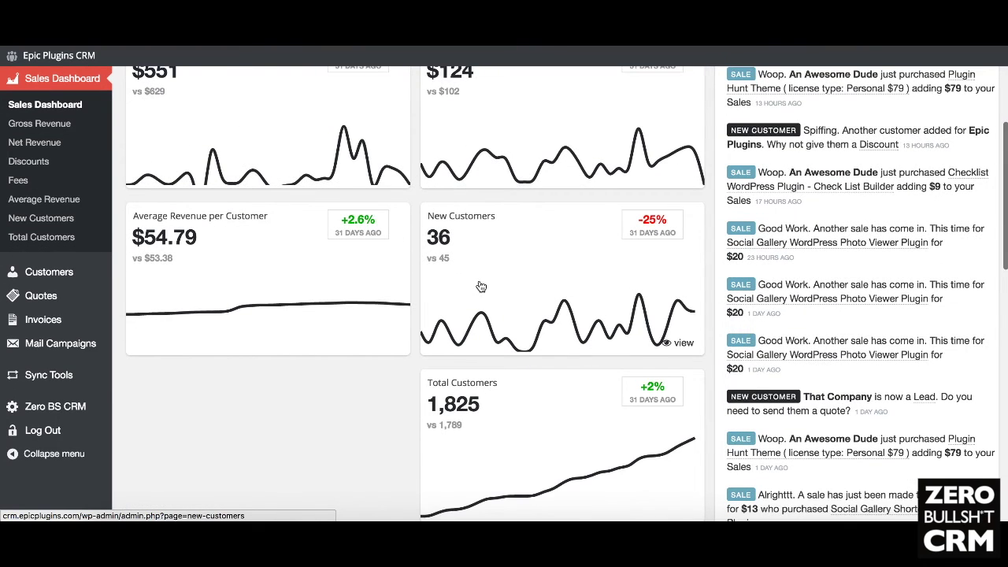
pyautogui.scroll(-3, 480, 286)
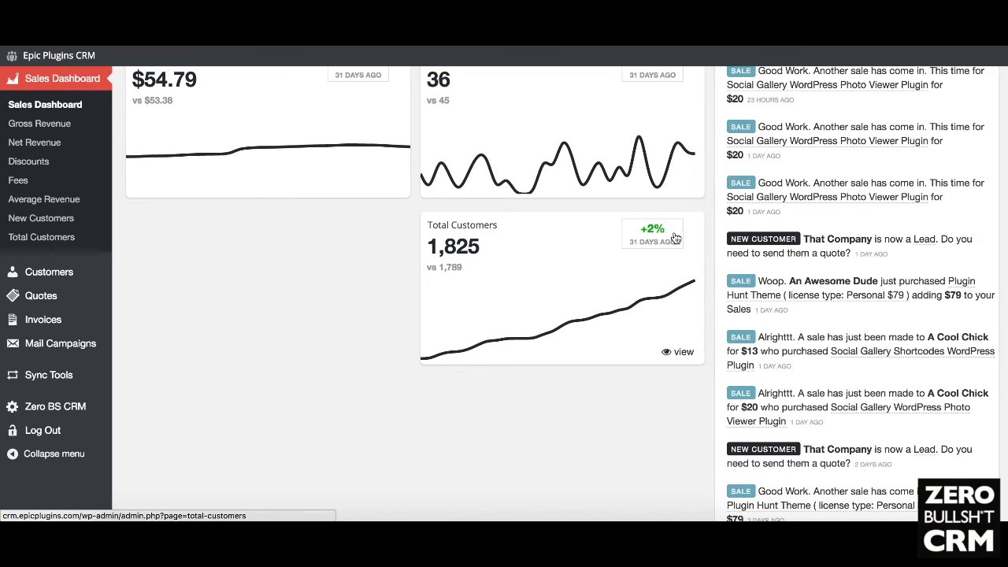
pyautogui.scroll(8, 420, 300)
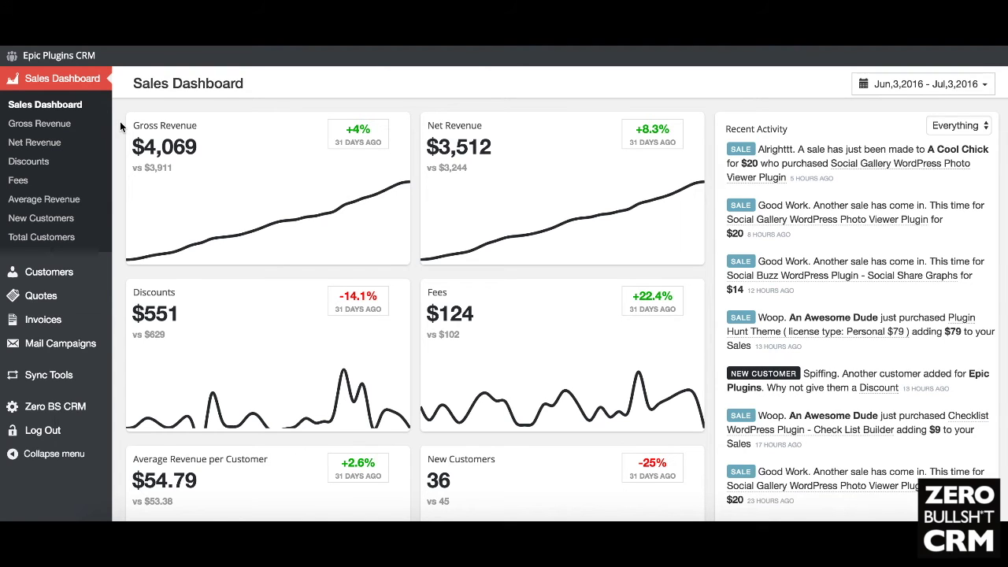
pyautogui.scroll(-3, 128, 202)
pyautogui.scroll(3, 128, 203)
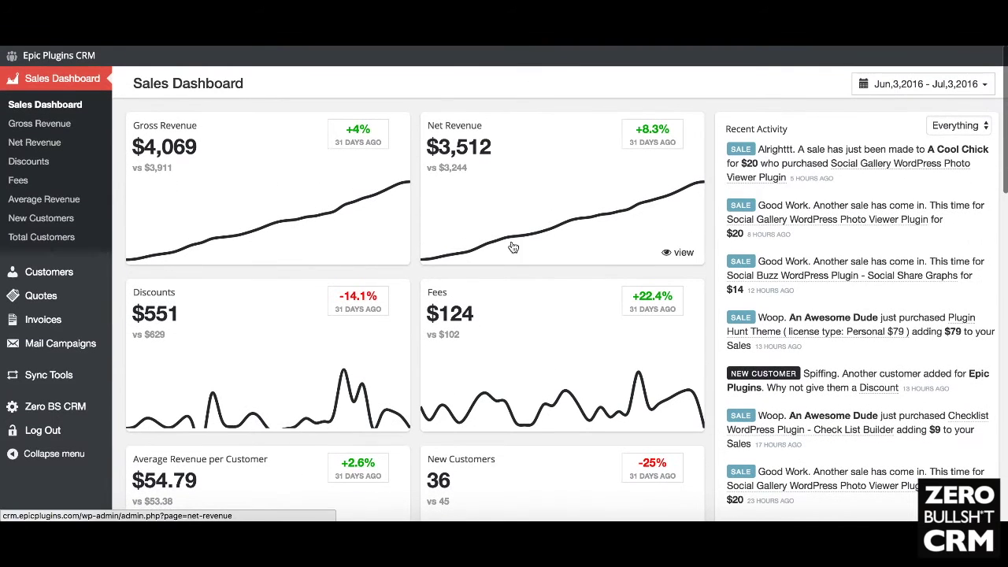
# - Open the Gross Revenue report and scroll through its figures and chart
pyautogui.click(292, 165)
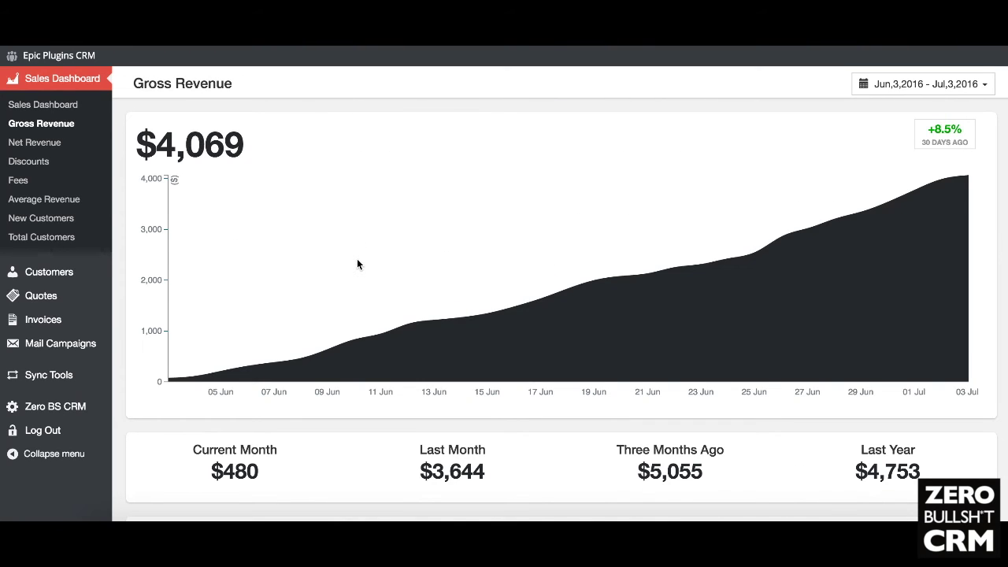
pyautogui.scroll(-4, 356, 263)
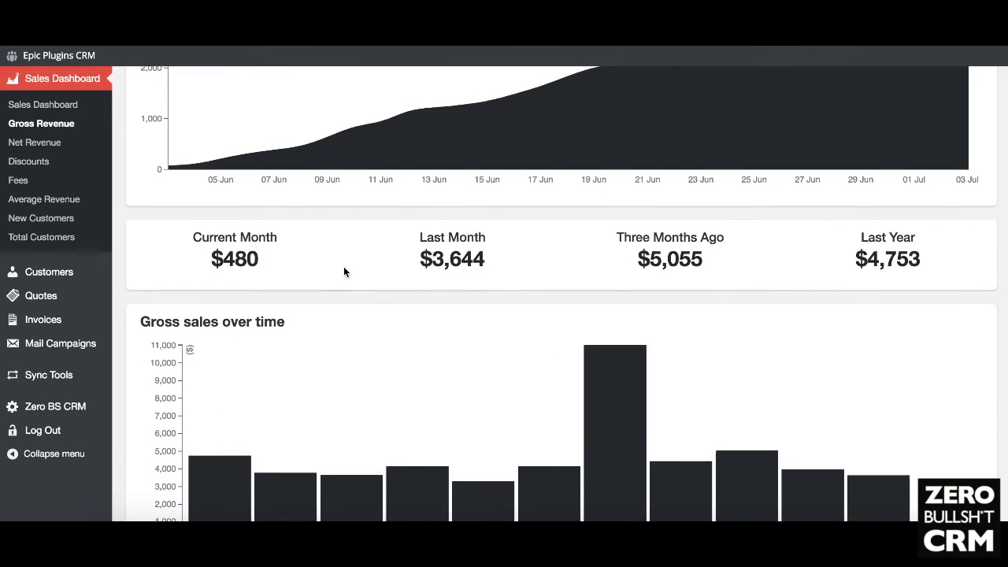
pyautogui.scroll(4, 344, 272)
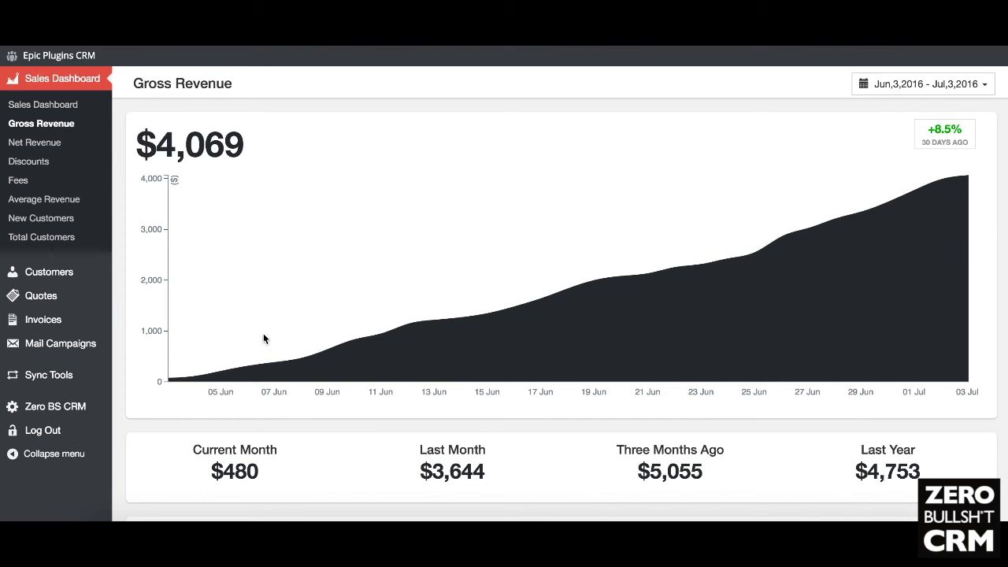
pyautogui.scroll(-3, 355, 140)
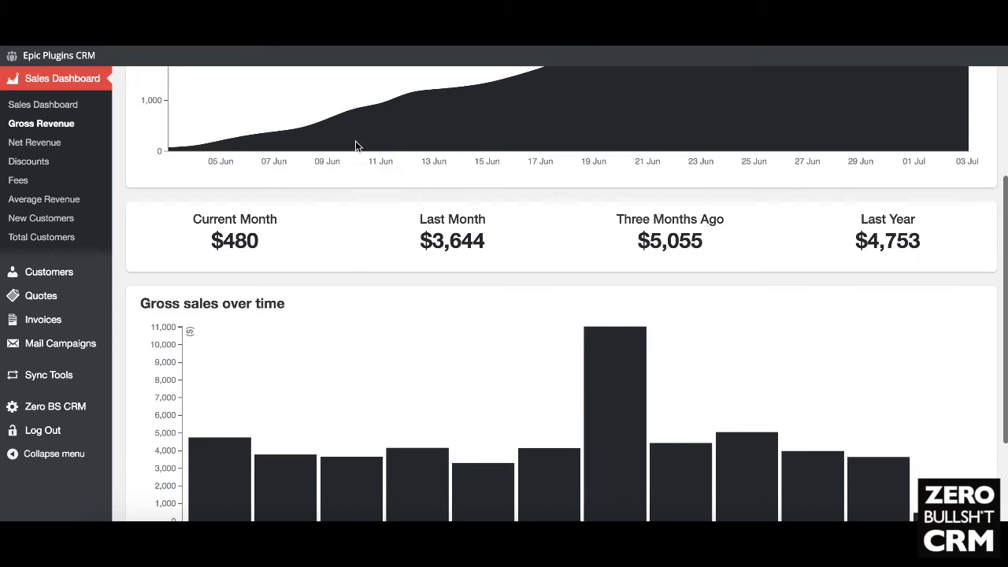
pyautogui.scroll(-2, 439, 299)
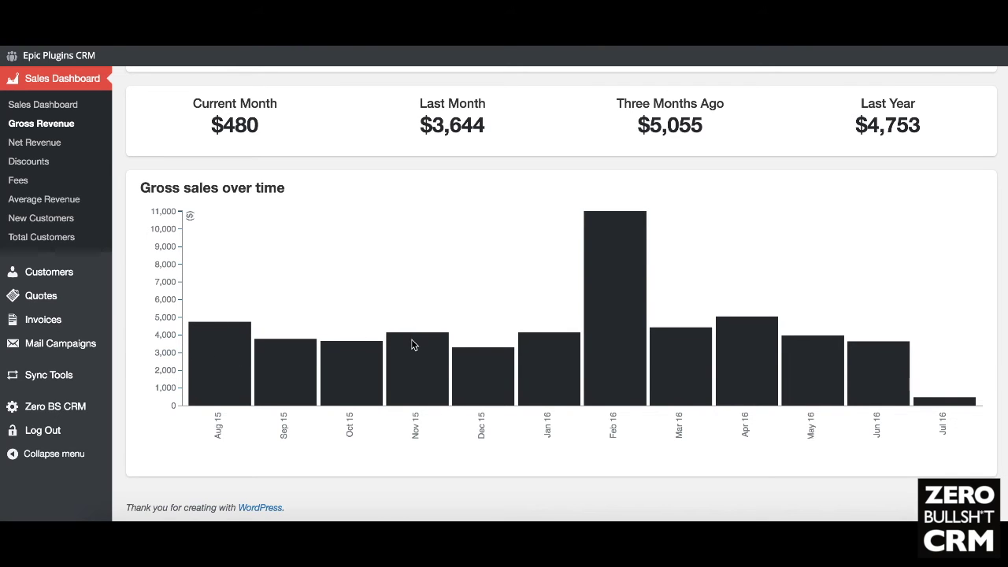
pyautogui.scroll(5, 411, 344)
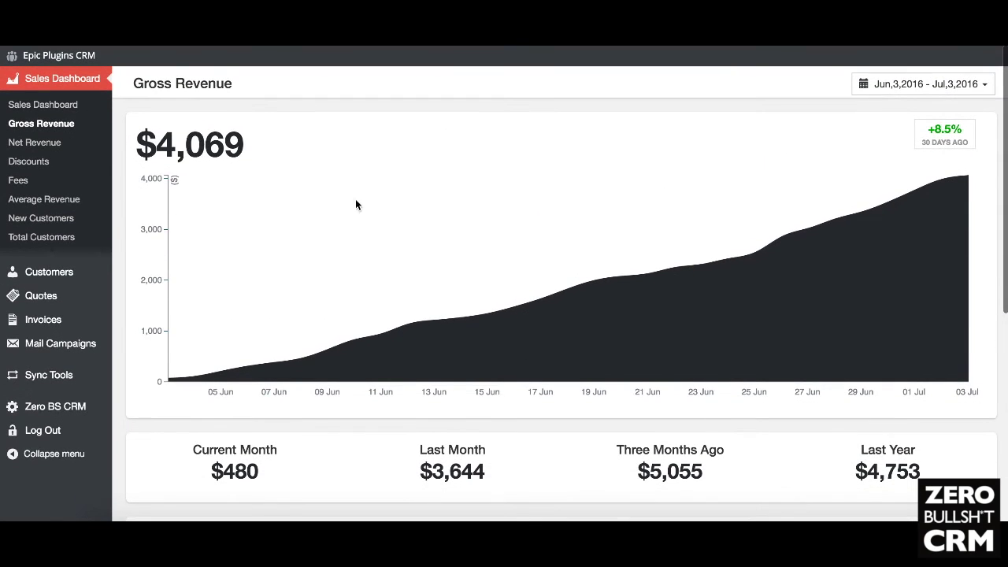
pyautogui.scroll(-5, 355, 205)
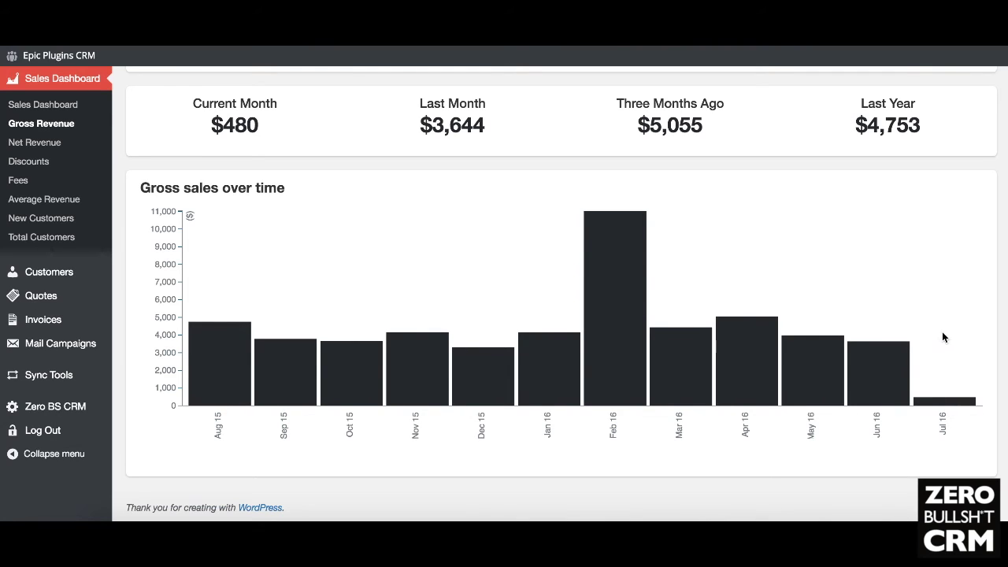
pyautogui.scroll(4, 412, 288)
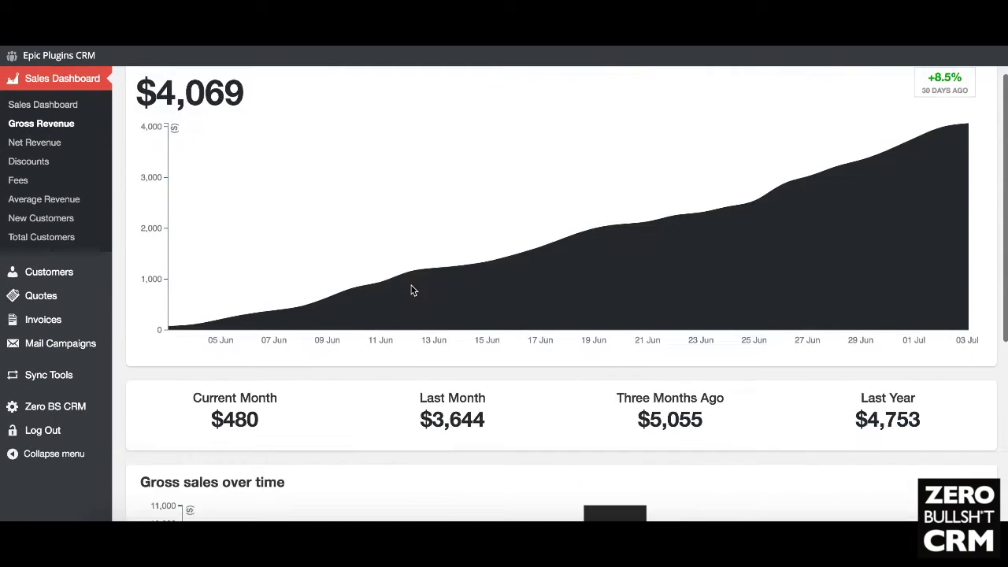
pyautogui.scroll(-4, 412, 289)
pyautogui.scroll(4, 922, 314)
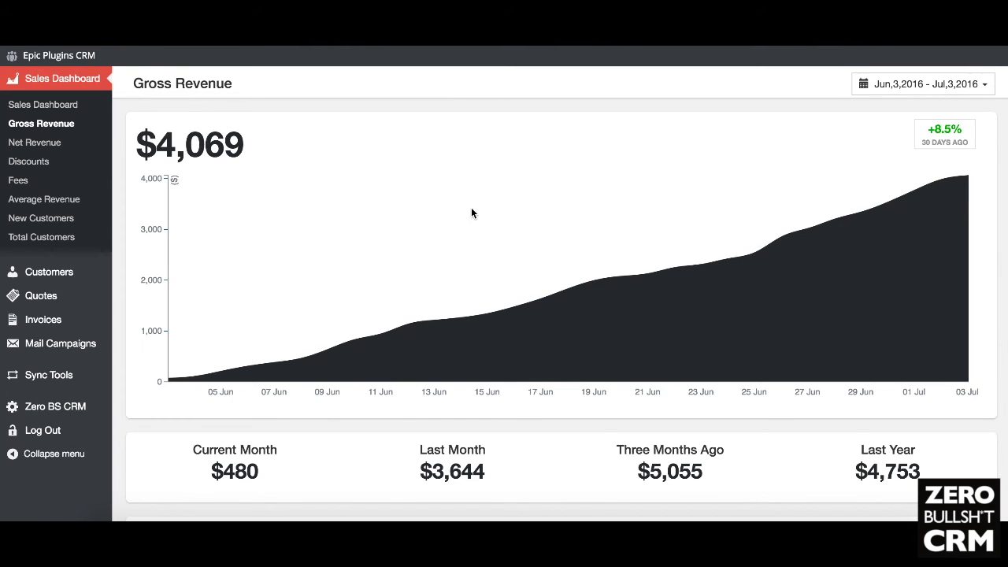
# - Limit the Gross Revenue report to Latest Month (June 1–30, 2016), then open Net Revenue
pyautogui.click(945, 85)
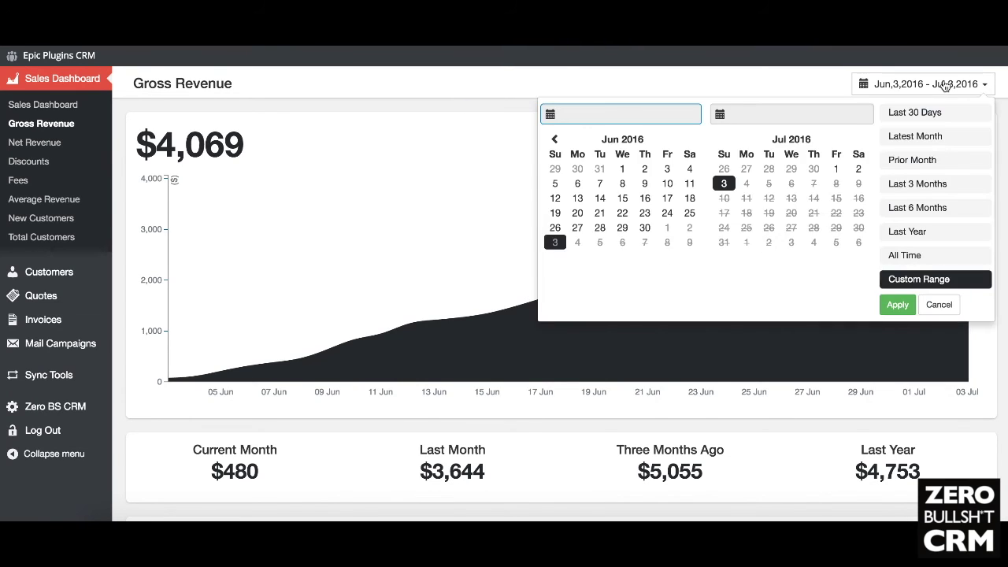
pyautogui.click(915, 137)
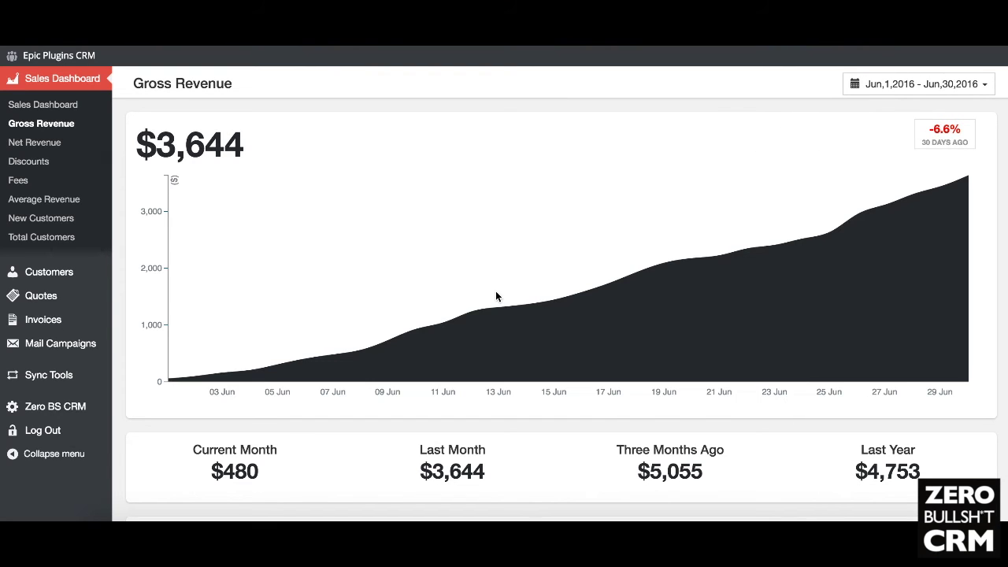
pyautogui.click(43, 143)
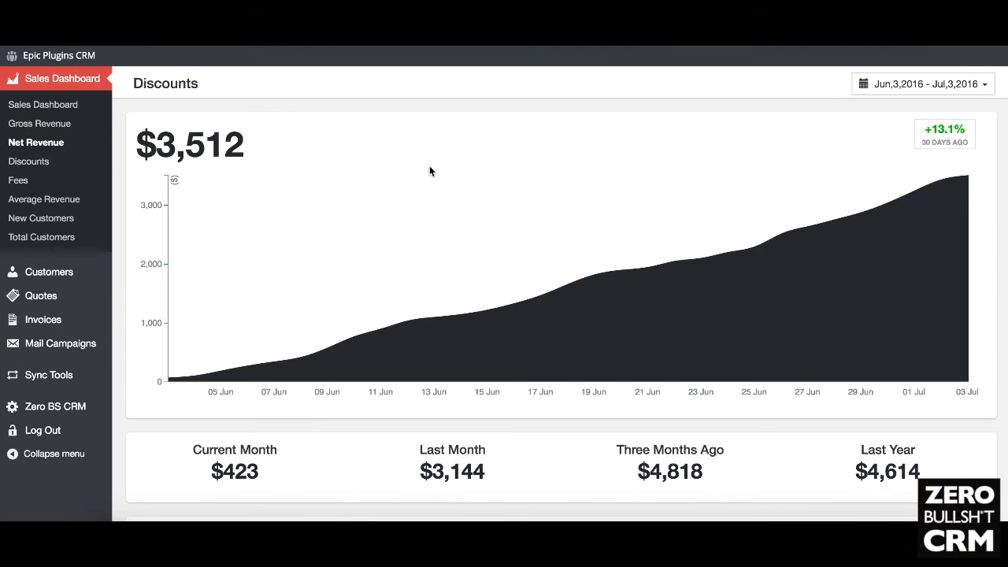
# - Review the Net Revenue page, then open the Discounts report showing $551, down 10.5%
pyautogui.scroll(-4, 445, 223)
pyautogui.scroll(4, 445, 223)
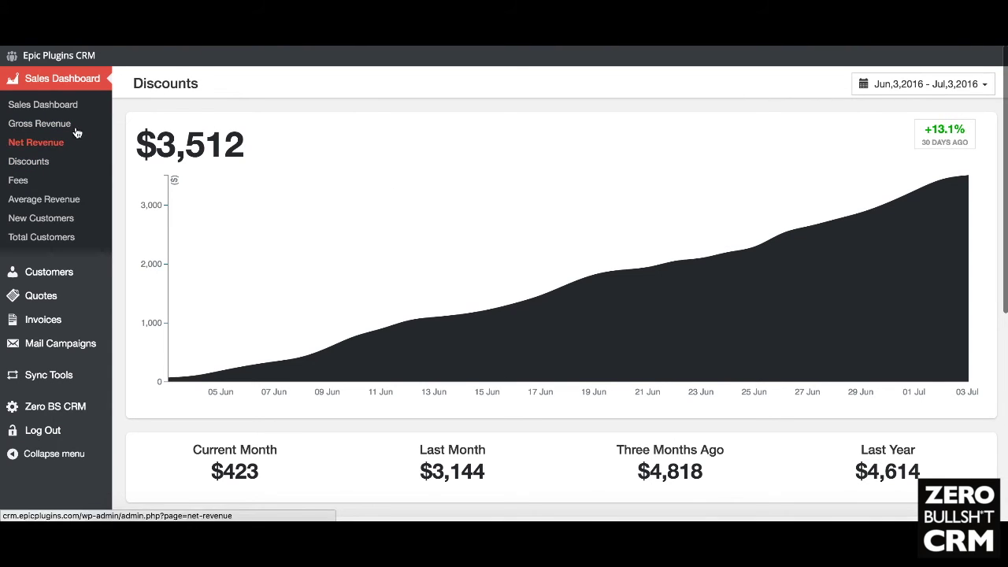
pyautogui.scroll(-2, 279, 223)
pyautogui.scroll(-2, 278, 220)
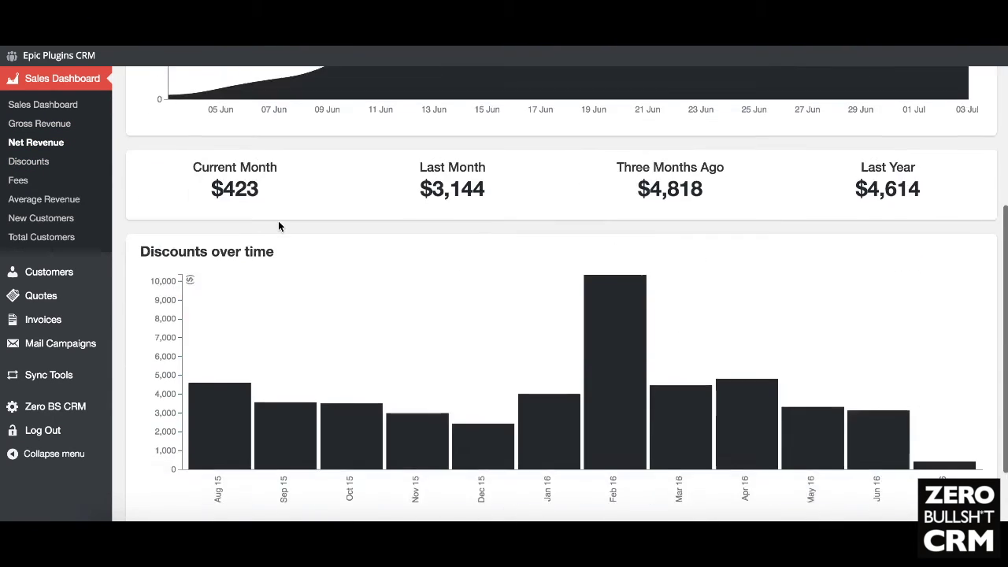
pyautogui.scroll(5, 278, 220)
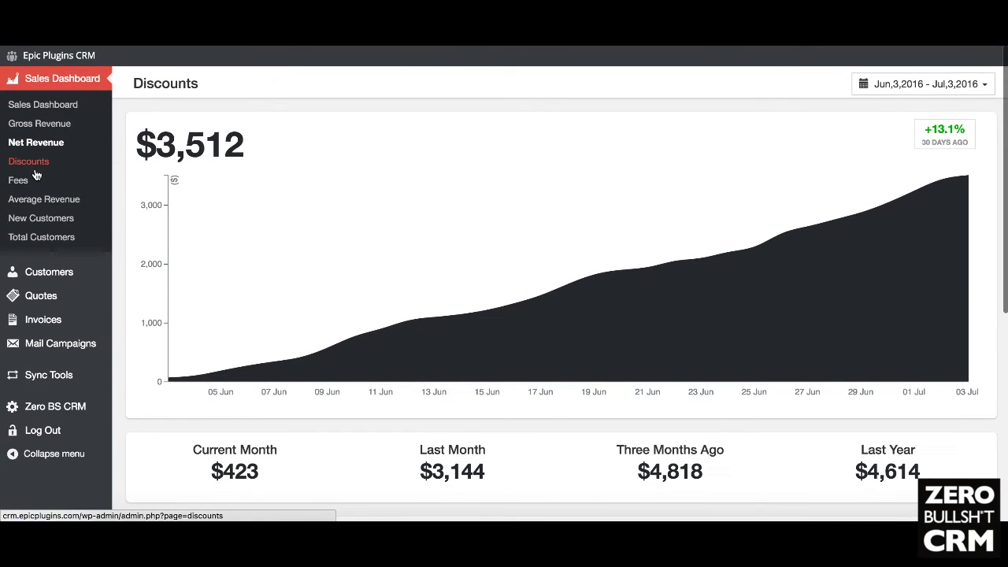
pyautogui.click(38, 164)
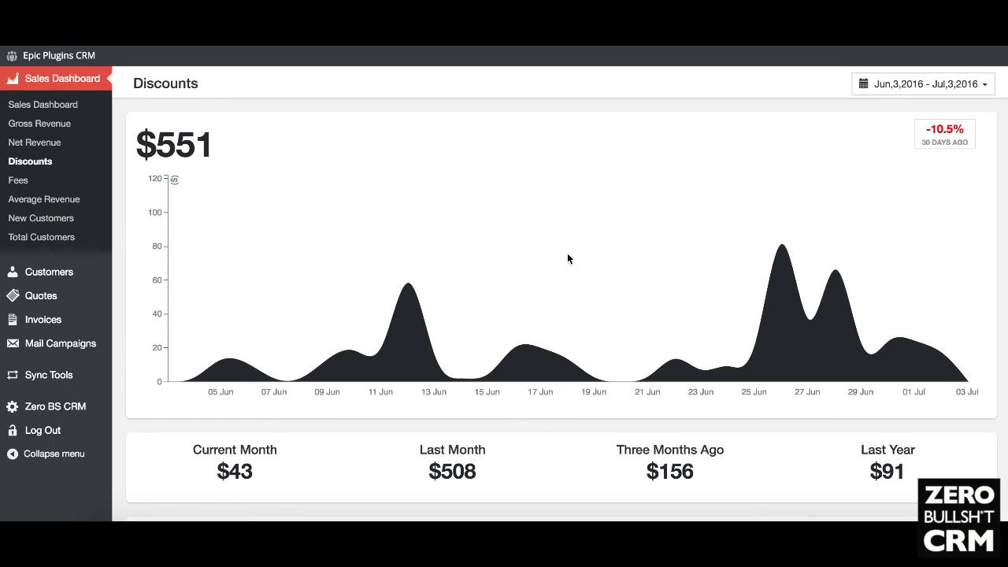
pyautogui.scroll(-5, 567, 257)
pyautogui.moveTo(82, 398)
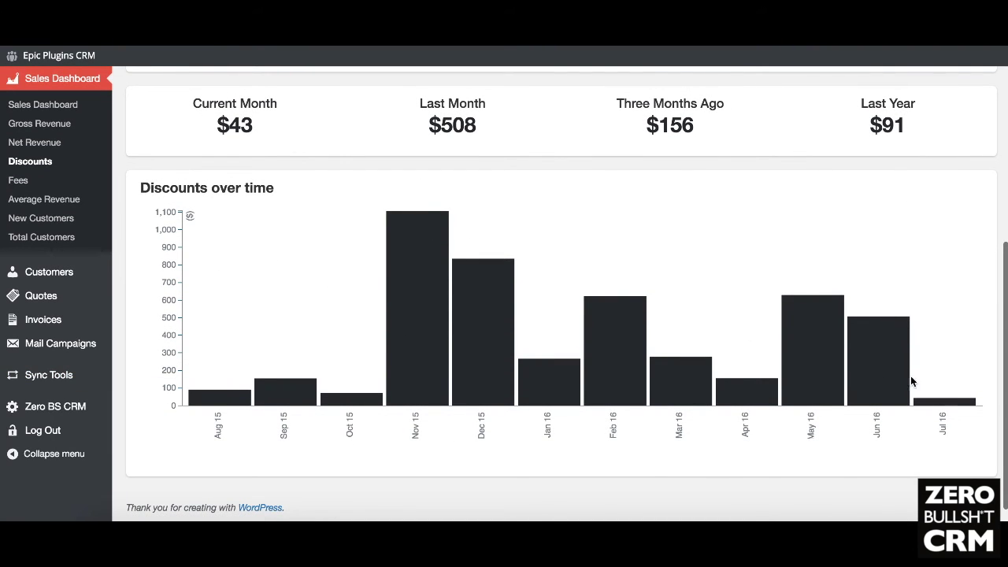
pyautogui.scroll(5, 621, 301)
# - Open the Fees report and scroll through its figures
pyautogui.click(30, 181)
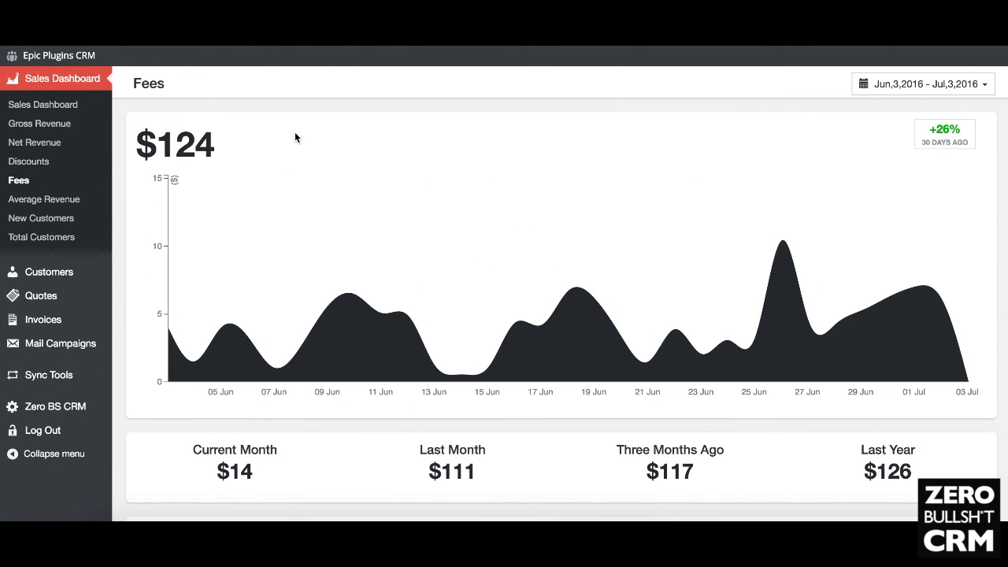
pyautogui.scroll(-3, 295, 138)
pyautogui.scroll(-3, 295, 134)
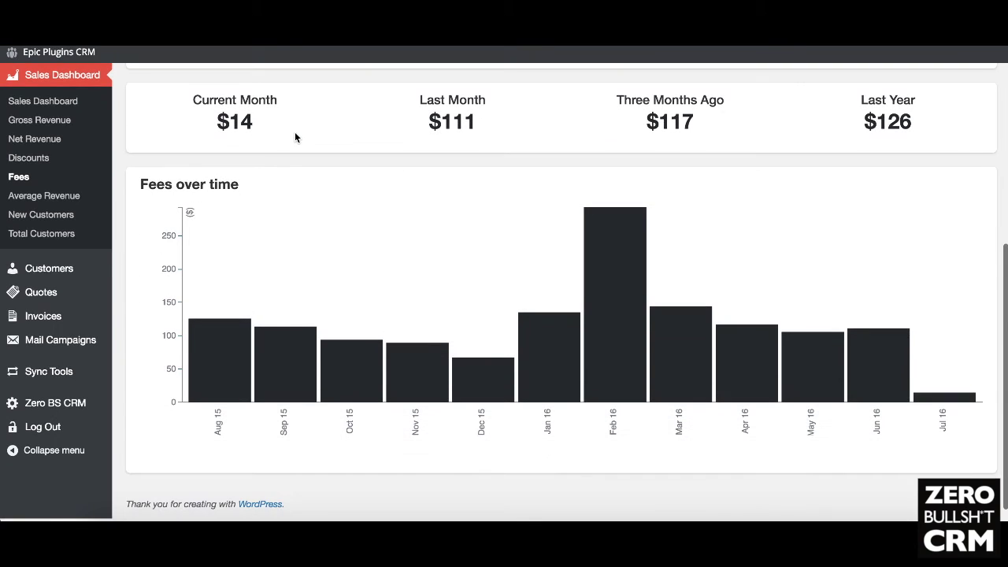
pyautogui.scroll(2, 378, 269)
pyautogui.scroll(-1, 377, 268)
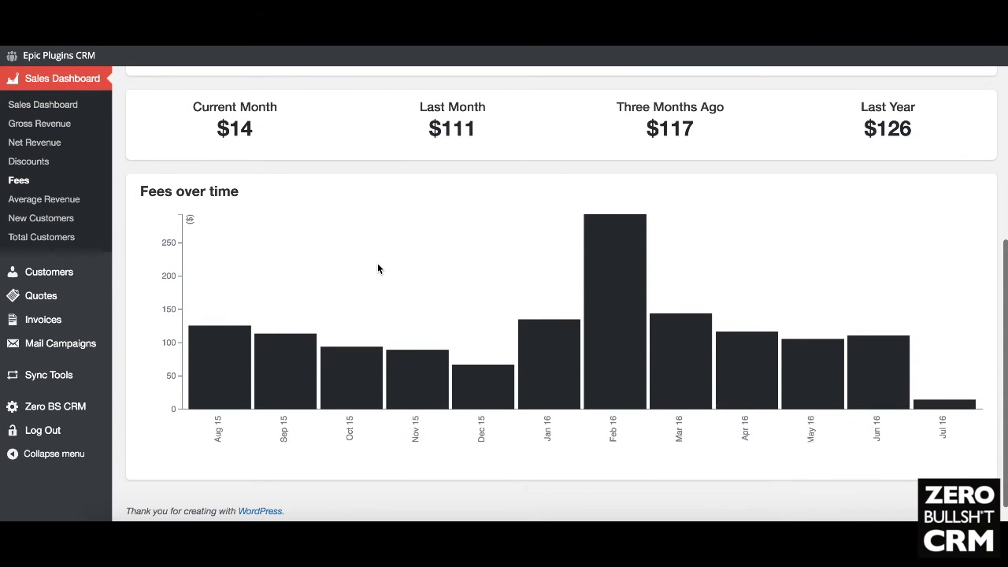
pyautogui.scroll(1, 377, 268)
pyautogui.scroll(4, 377, 263)
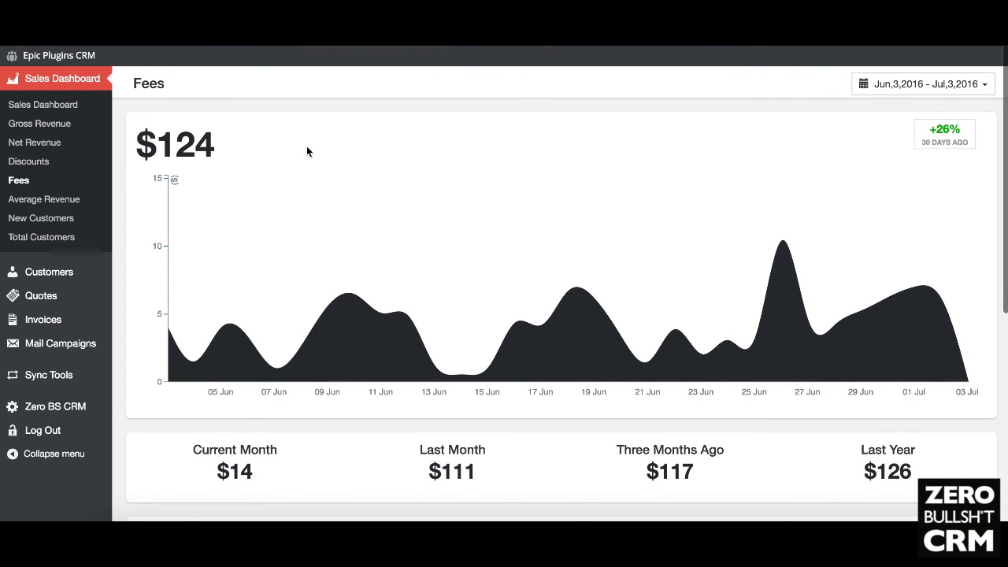
pyautogui.scroll(-3, 308, 150)
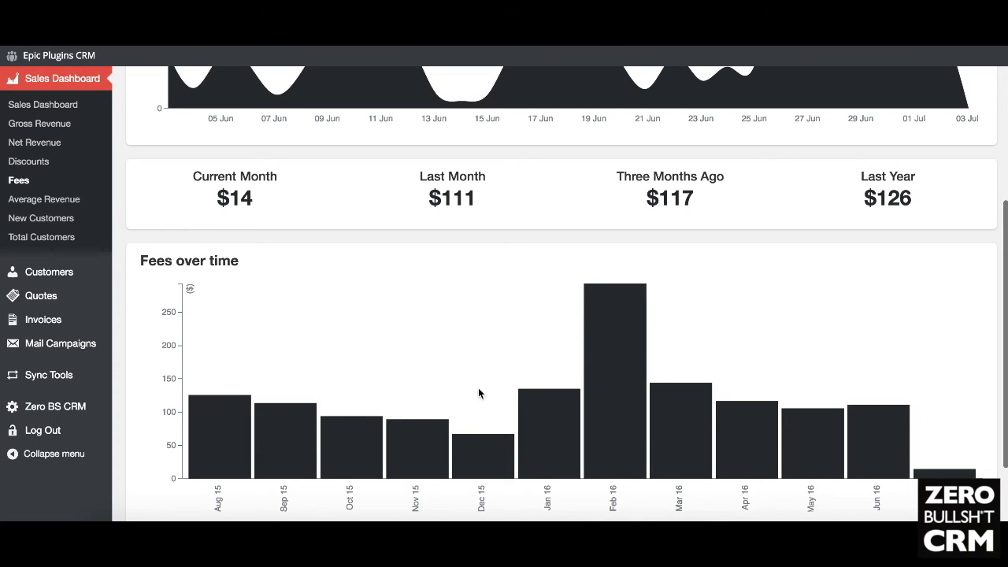
# - Open the Average Revenue report and review its $54.79 figure and comparisons
pyautogui.click(33, 201)
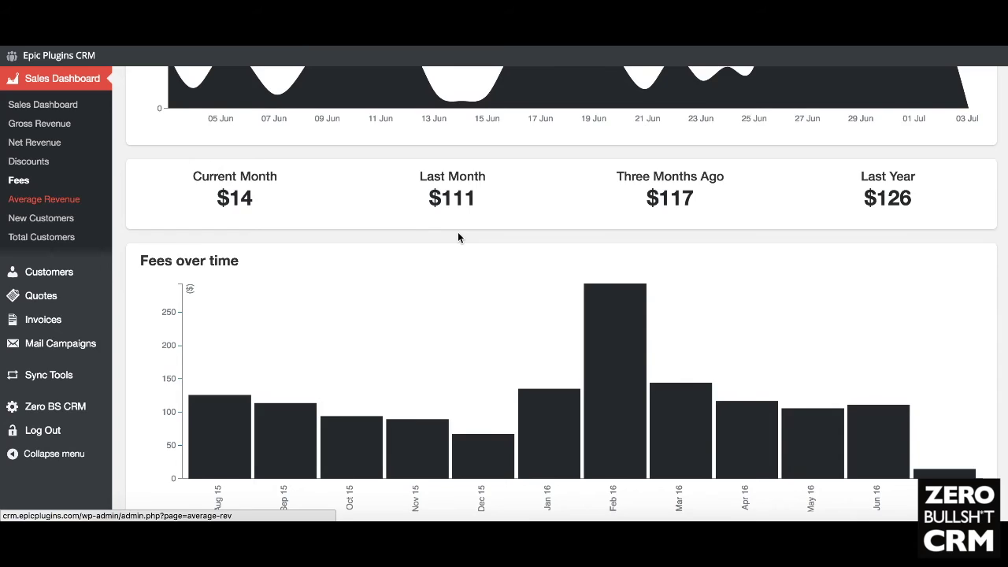
pyautogui.scroll(-2, 458, 233)
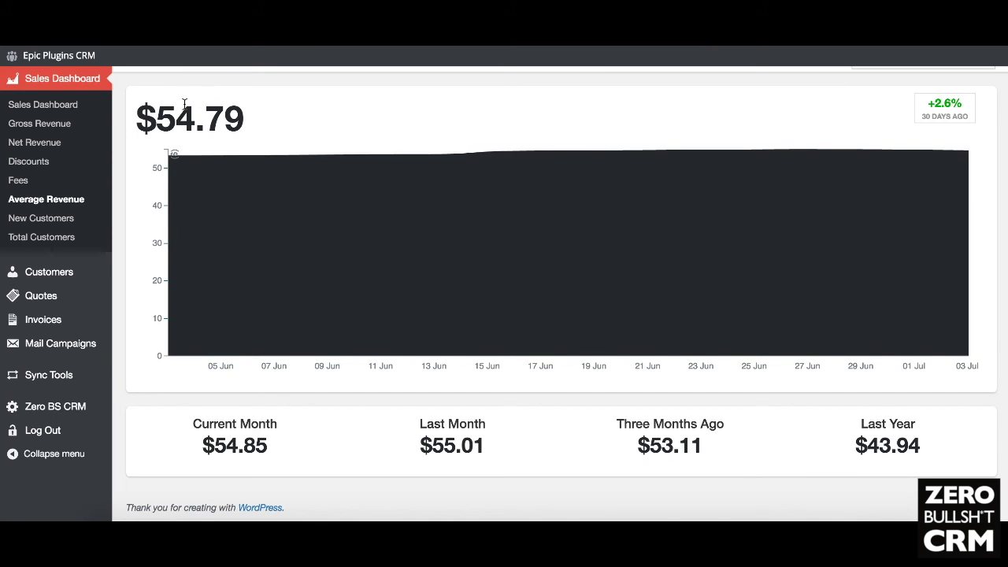
pyautogui.scroll(2, 417, 158)
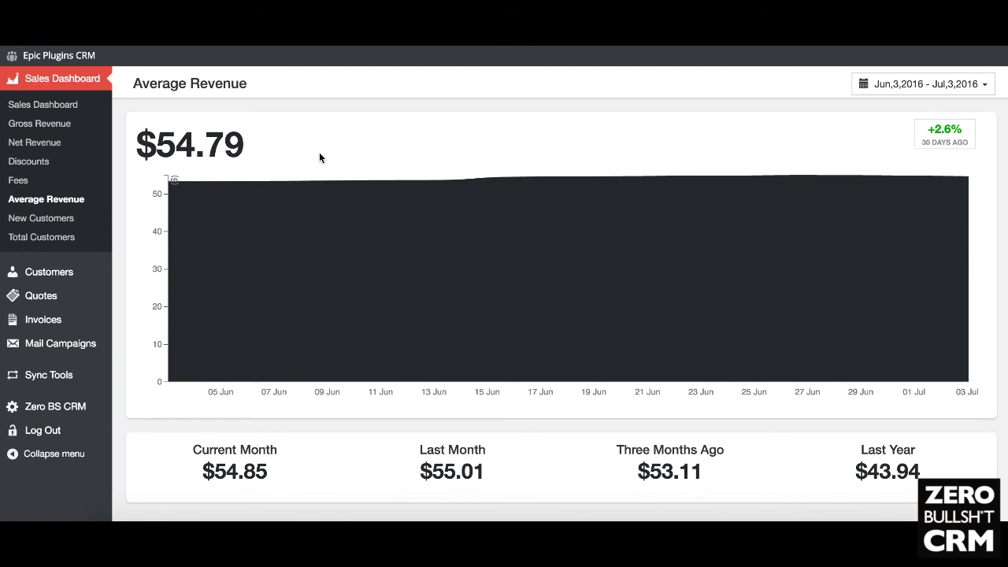
pyautogui.scroll(-1, 265, 169)
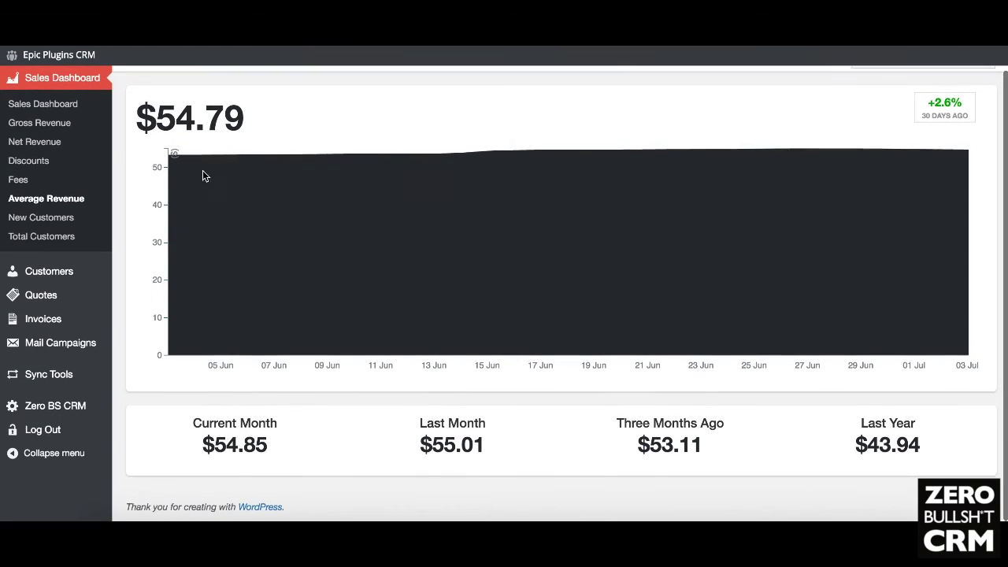
# - Open New Customers, set its range to Latest Month then Prior Month (May 2016), and view the day-of-week chart
pyautogui.click(41, 220)
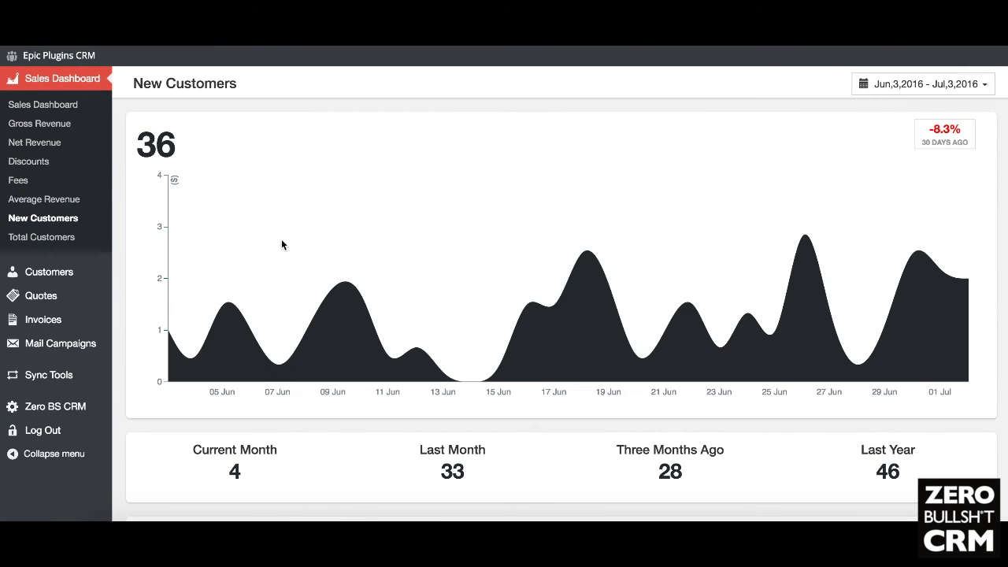
pyautogui.scroll(-3, 281, 240)
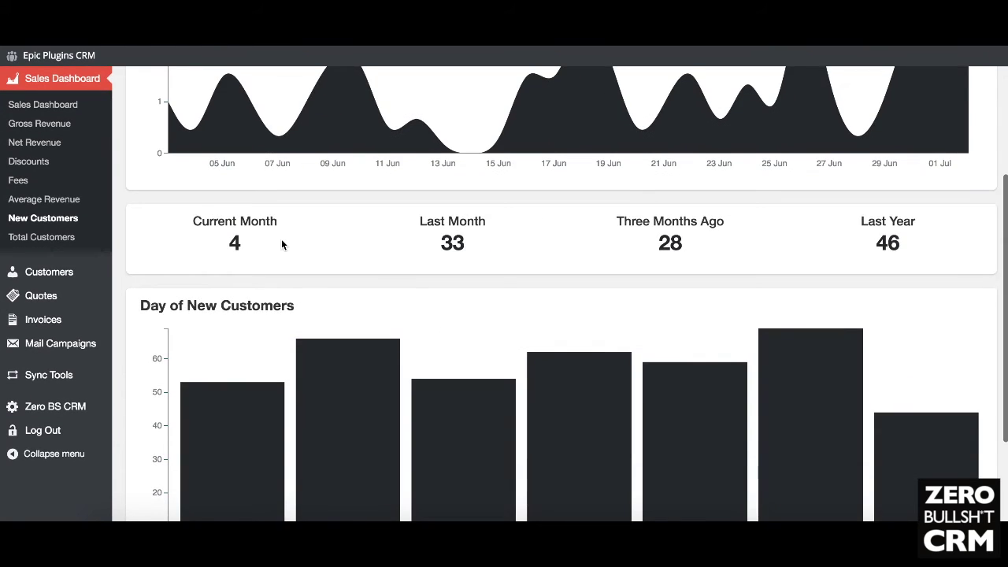
pyautogui.scroll(3, 281, 240)
pyautogui.scroll(-1, 281, 244)
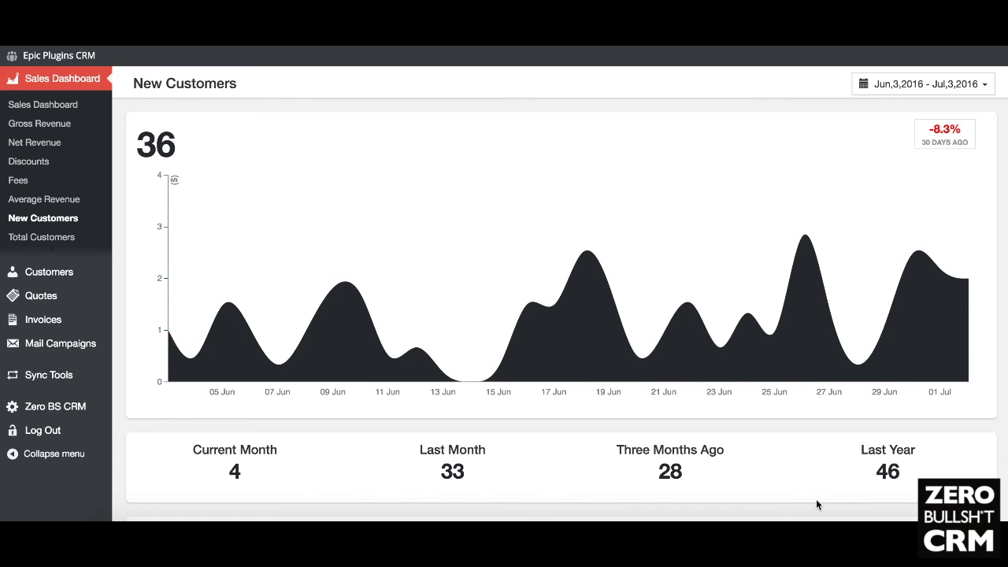
pyautogui.click(942, 87)
pyautogui.click(933, 134)
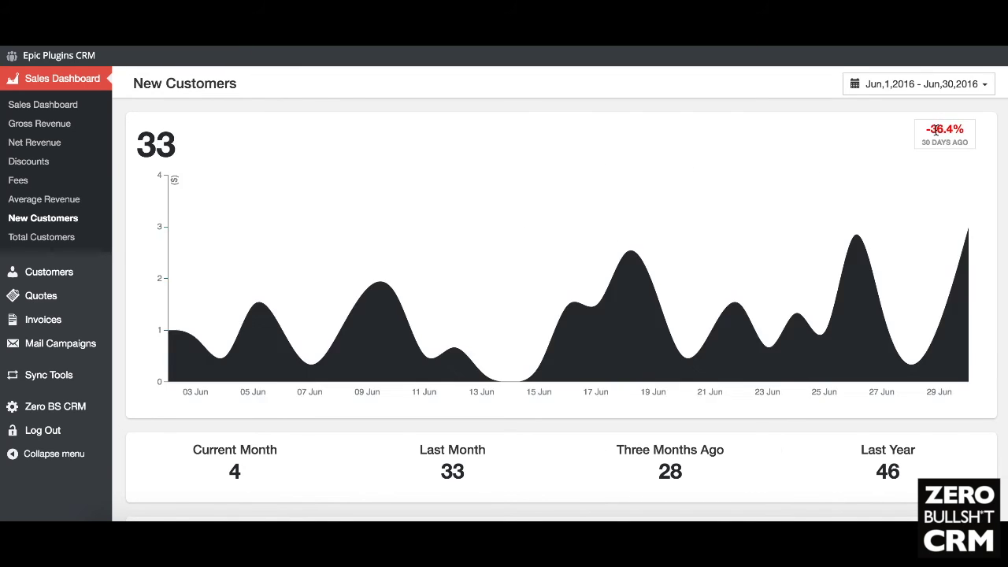
pyautogui.click(951, 92)
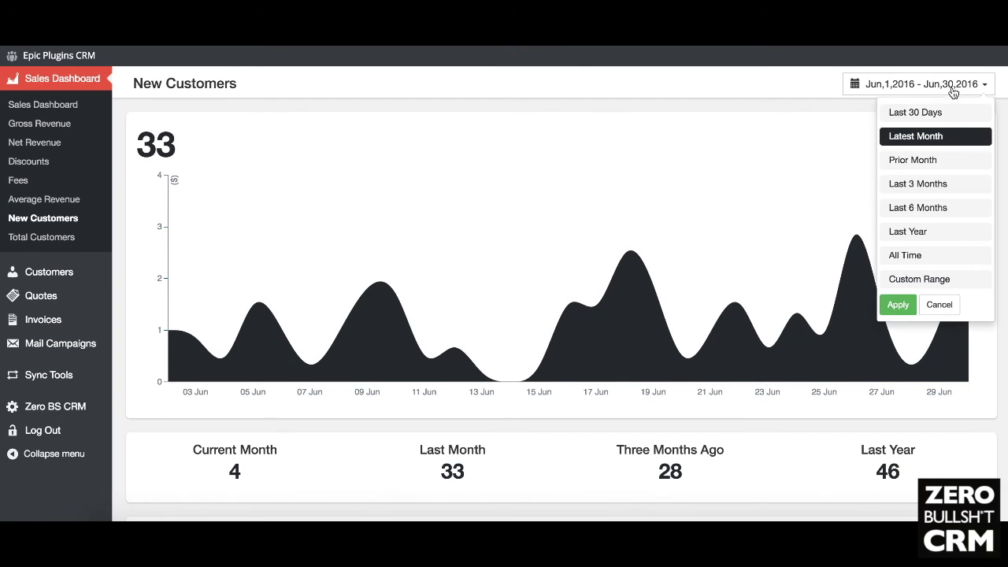
pyautogui.click(951, 162)
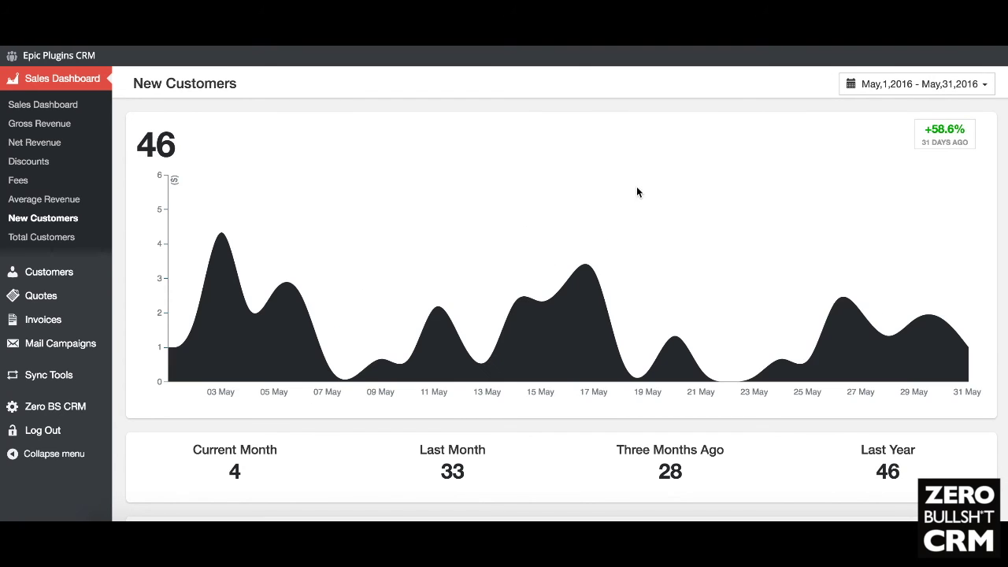
pyautogui.scroll(-5, 528, 233)
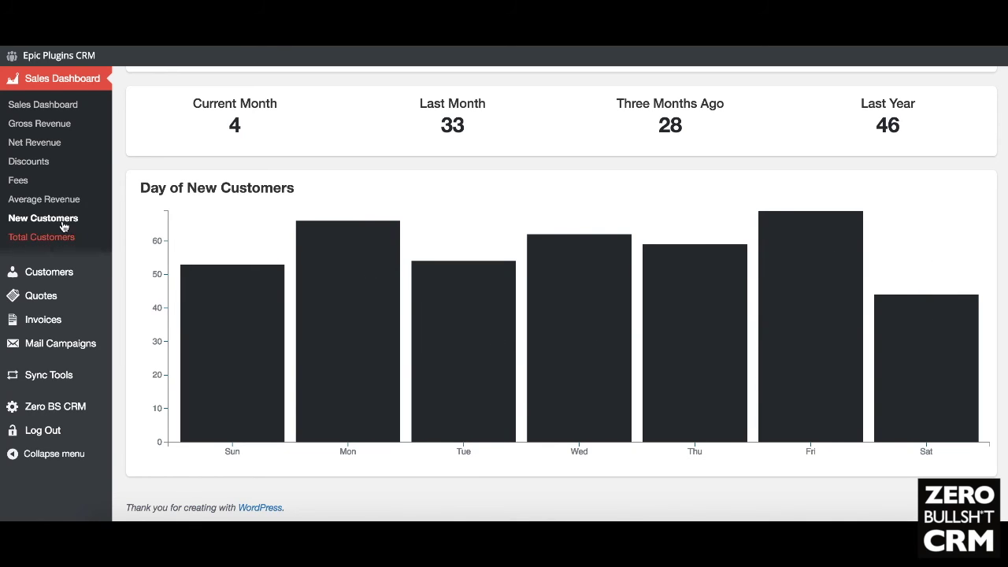
# - Open Total Customers (1825 customers, up 2%), view the customers-added-per-month chart, then return to the Sales Dashboard
pyautogui.click(40, 236)
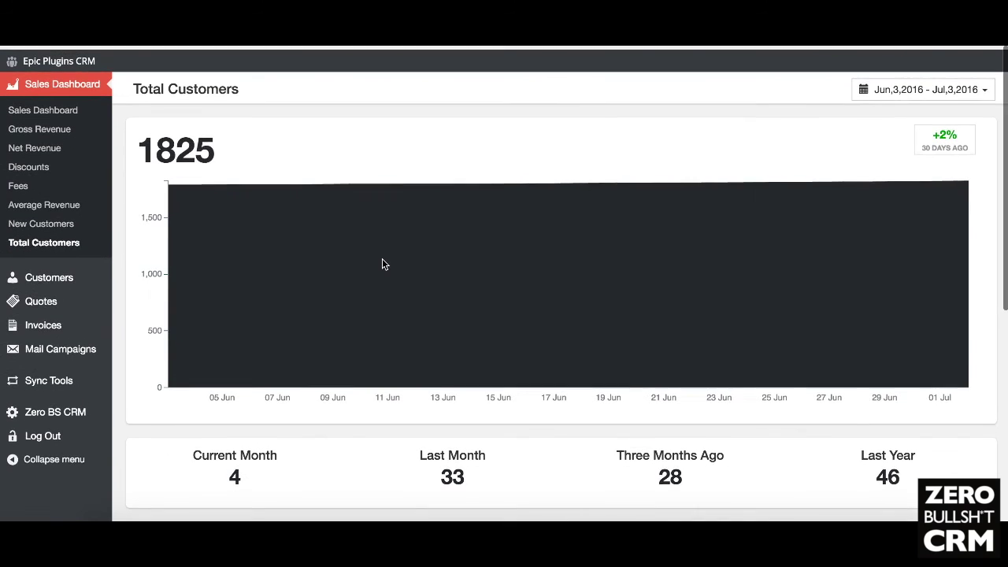
pyautogui.scroll(-4, 382, 264)
pyautogui.scroll(-1, 382, 263)
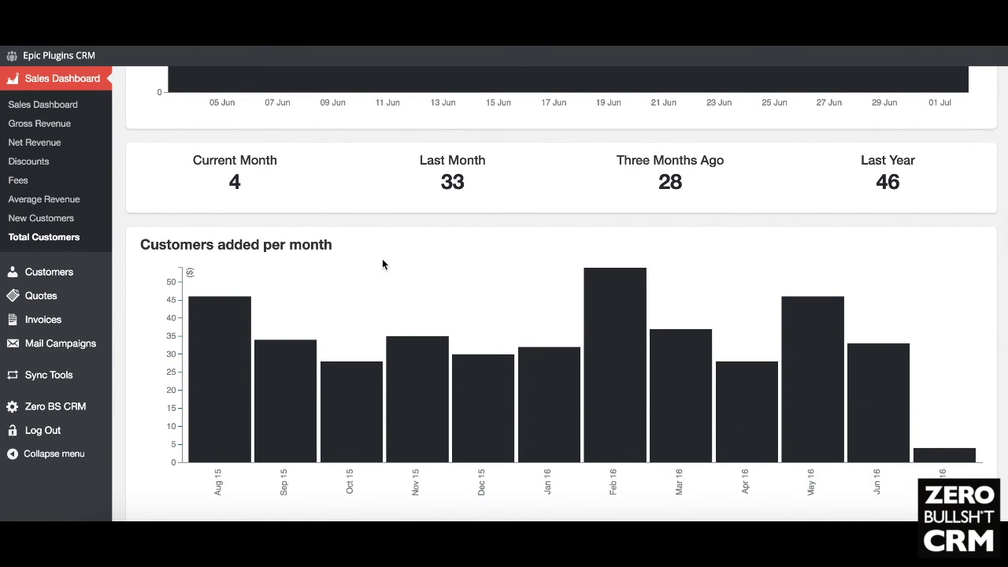
pyautogui.scroll(-1, 422, 305)
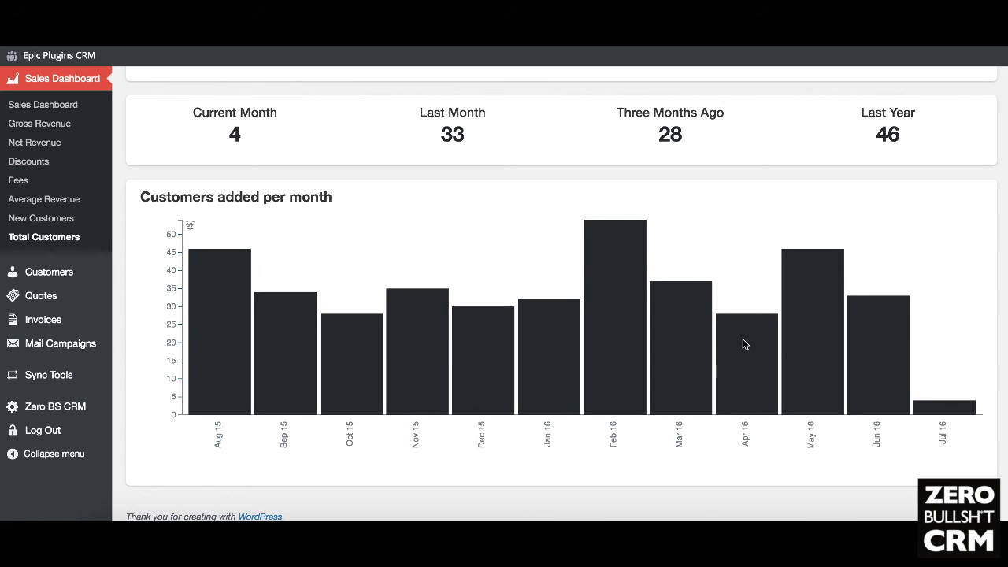
pyautogui.scroll(3, 642, 305)
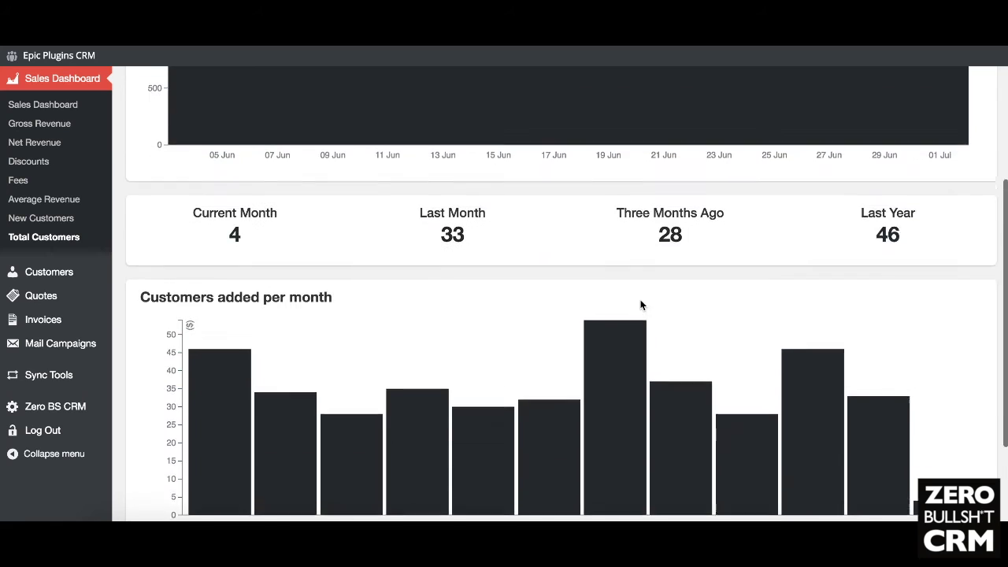
pyautogui.scroll(-3, 641, 305)
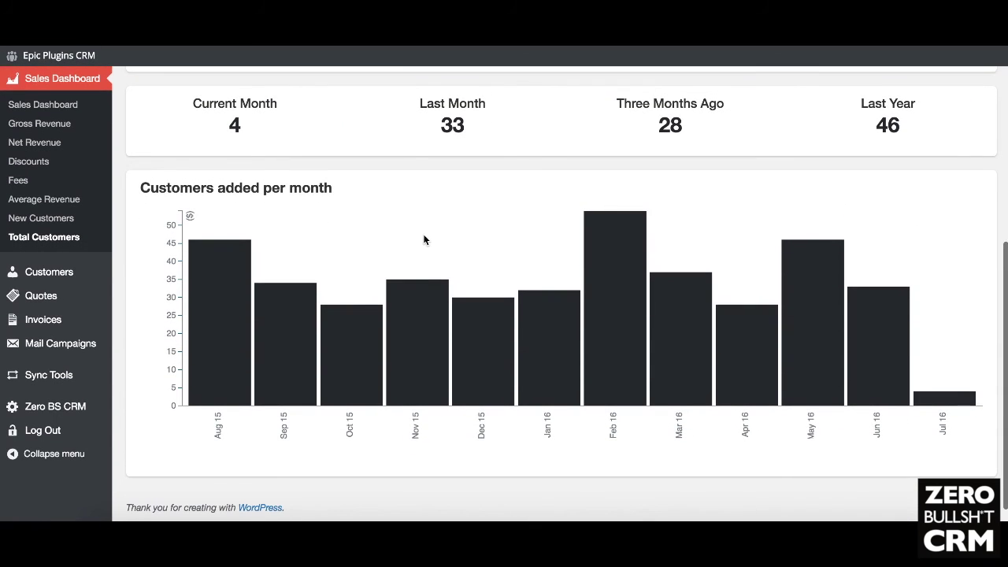
pyautogui.scroll(10, 423, 238)
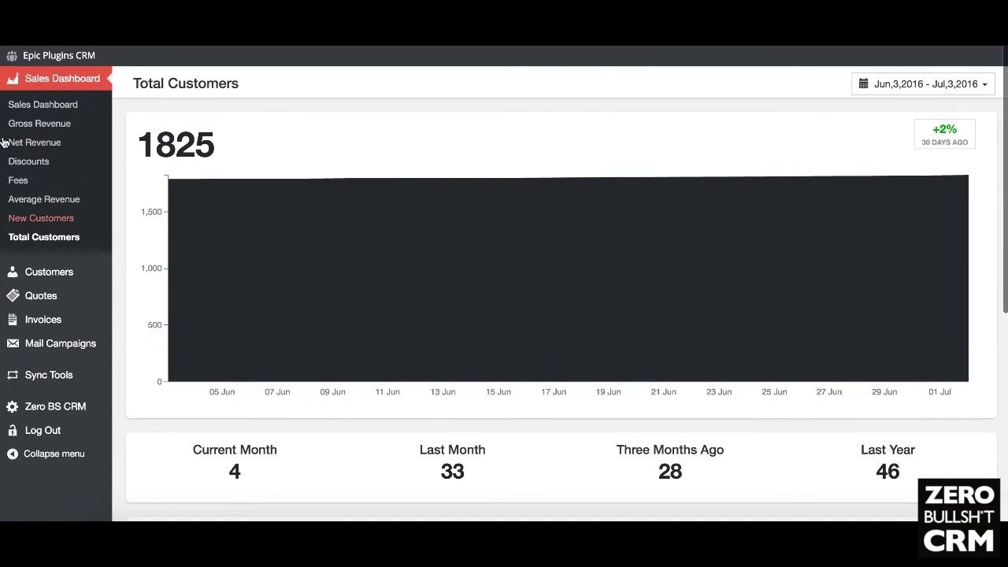
pyautogui.click(42, 105)
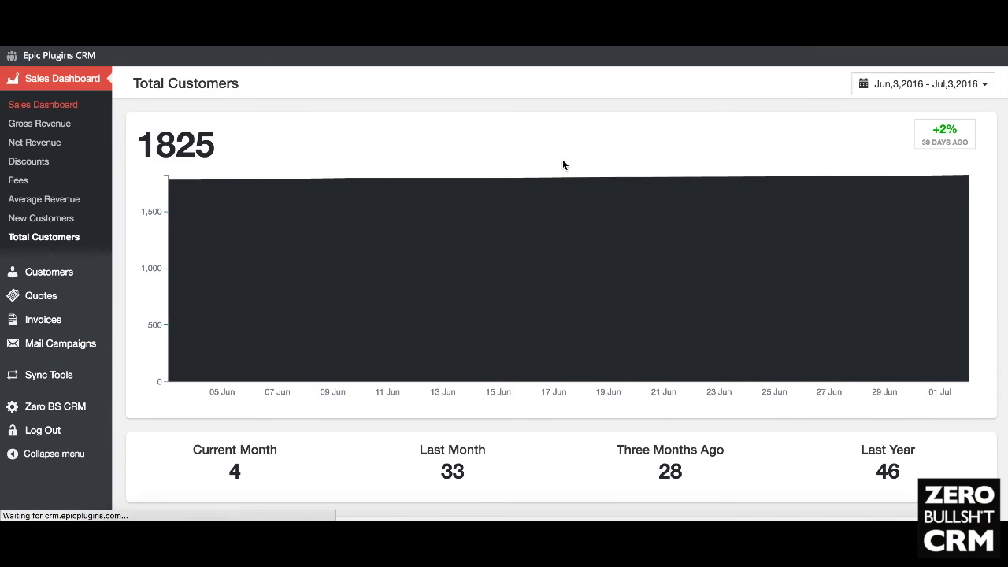
# - Scroll the dashboard cards, dismiss the date-range picker unchanged, then open the Customers list
pyautogui.scroll(-10, 411, 198)
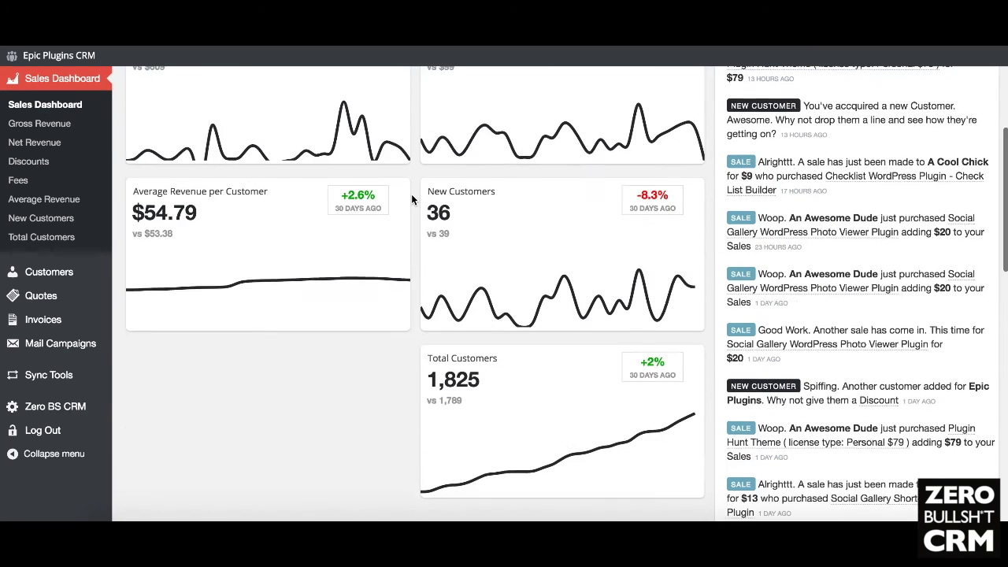
pyautogui.scroll(10, 411, 199)
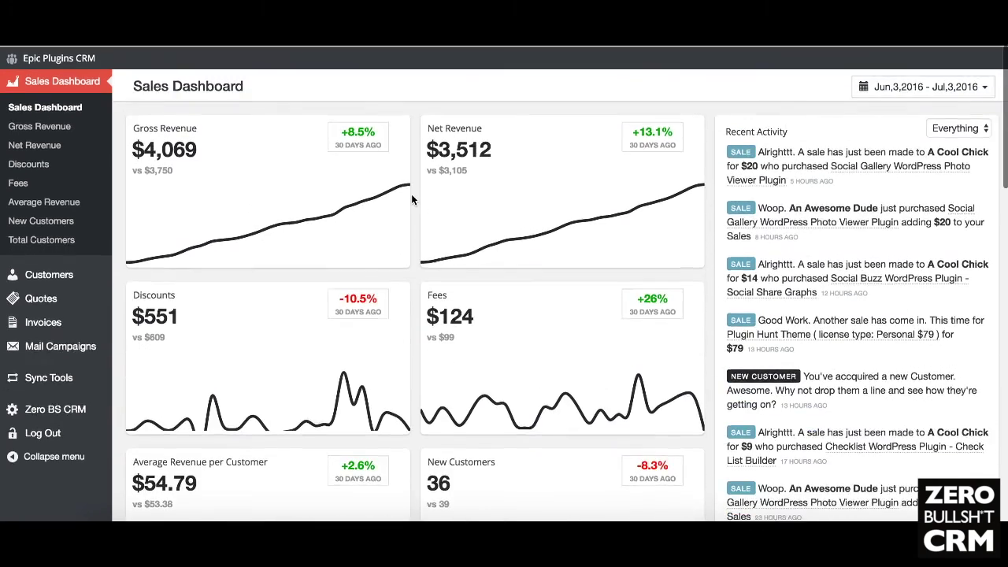
pyautogui.click(919, 81)
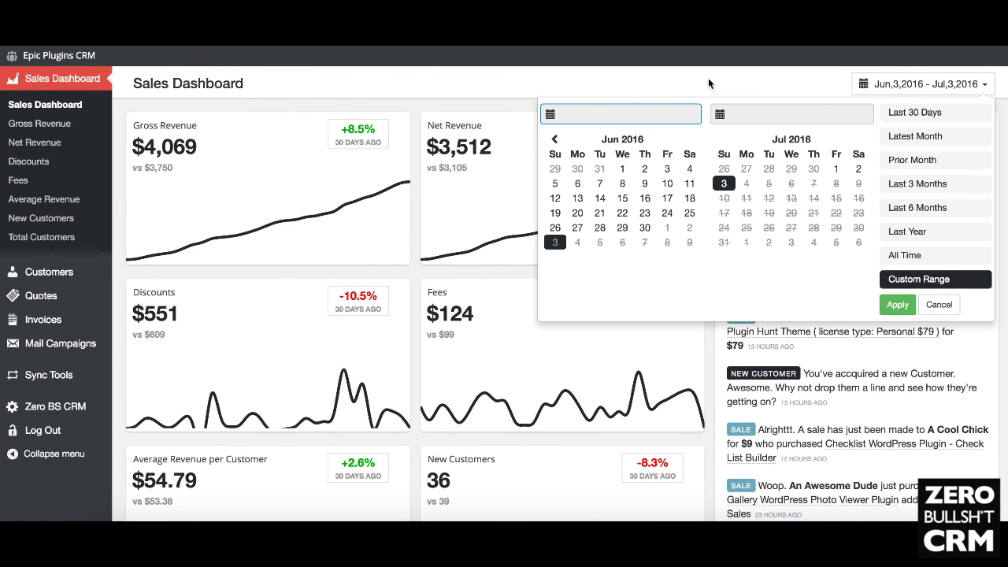
pyautogui.click(708, 78)
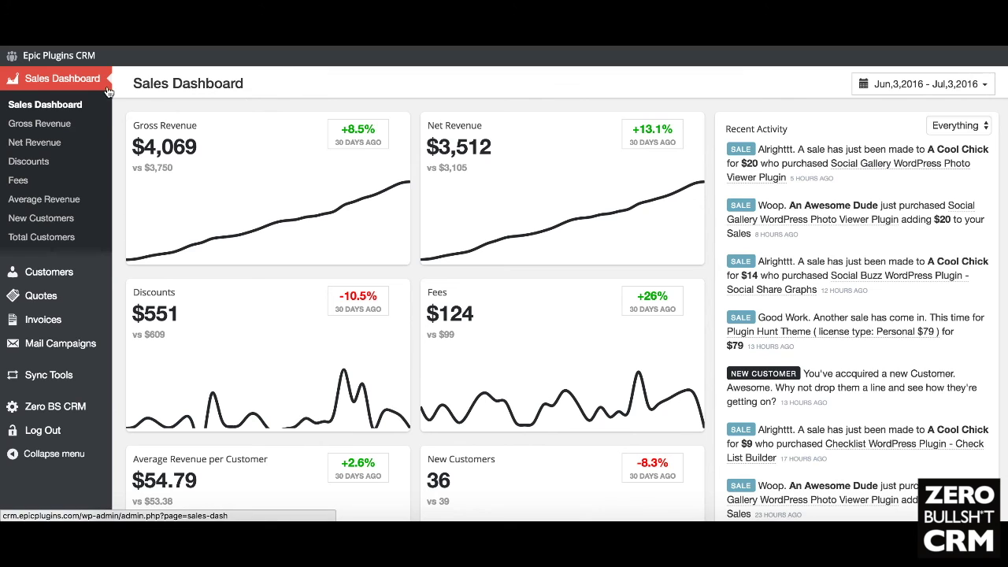
pyautogui.scroll(-5, 120, 161)
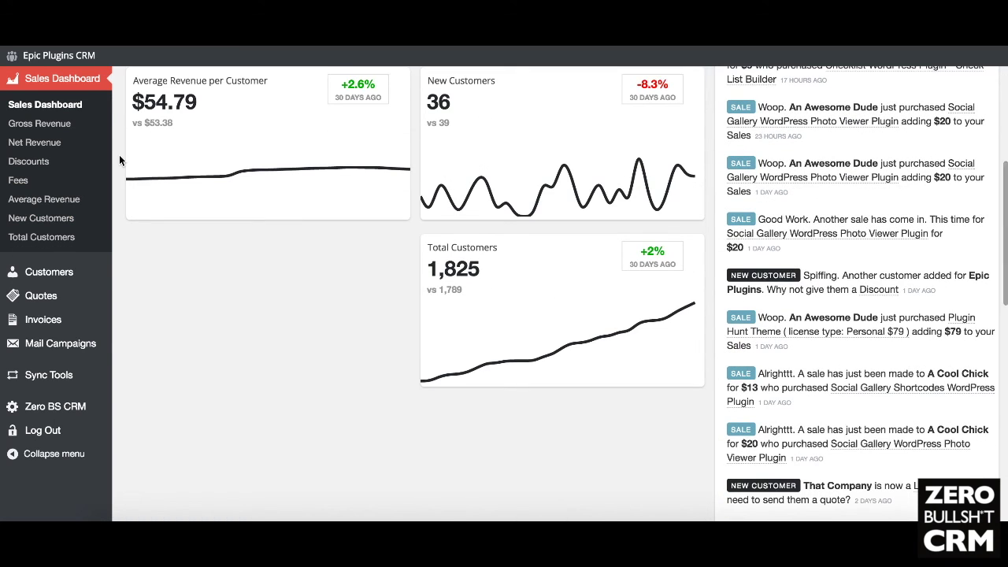
pyautogui.scroll(-2, 143, 289)
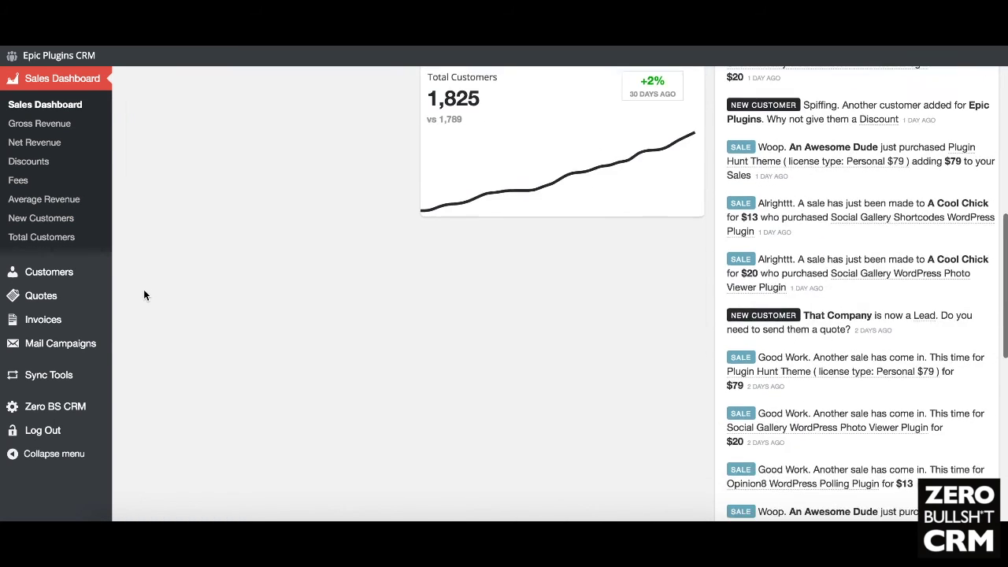
pyautogui.scroll(7, 144, 289)
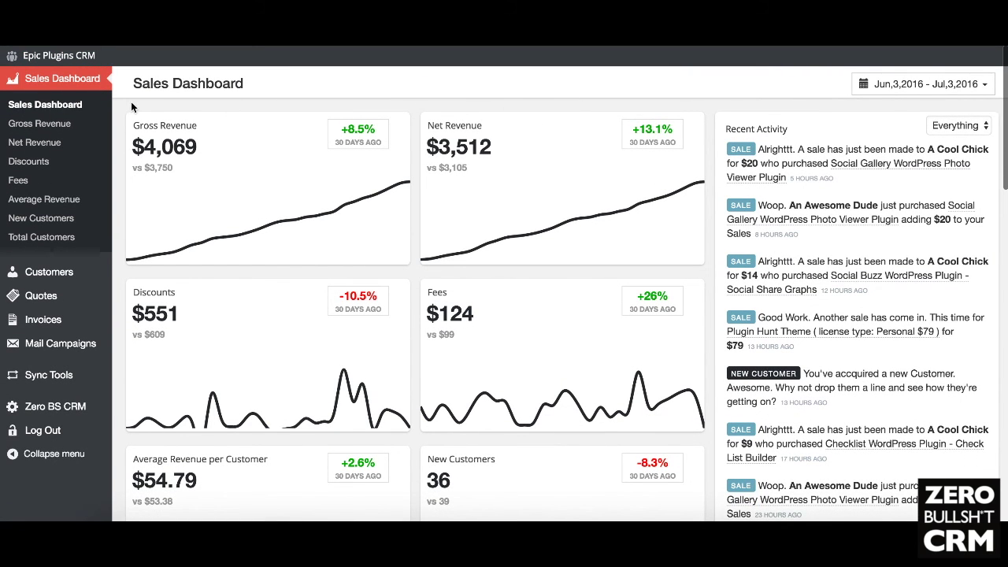
pyautogui.click(63, 277)
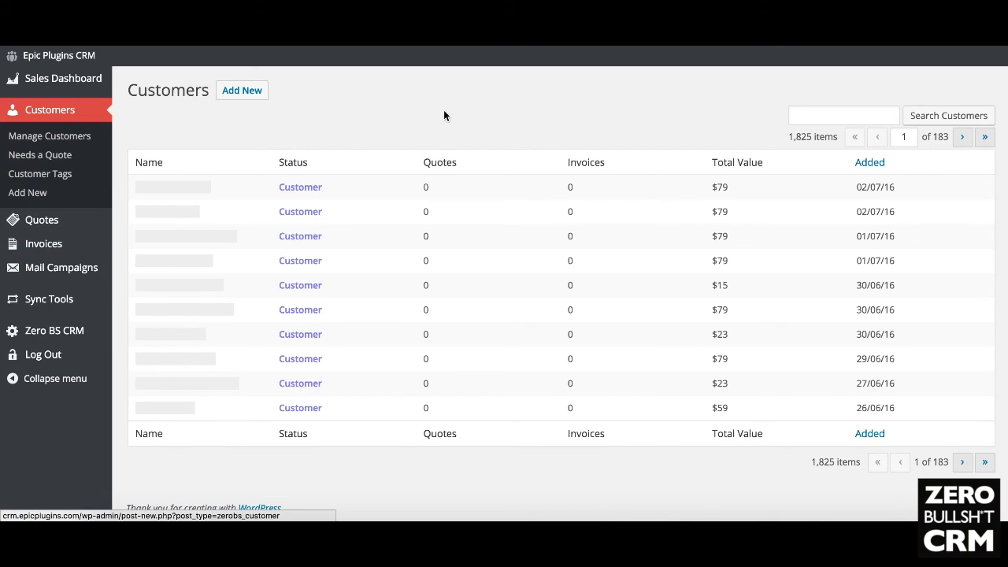
# - Return to the Sales Dashboard showing $4,069 gross and $3,512 net revenue, and look over the Mail Campaigns and Sync Tools menus
pyautogui.moveTo(75, 86)
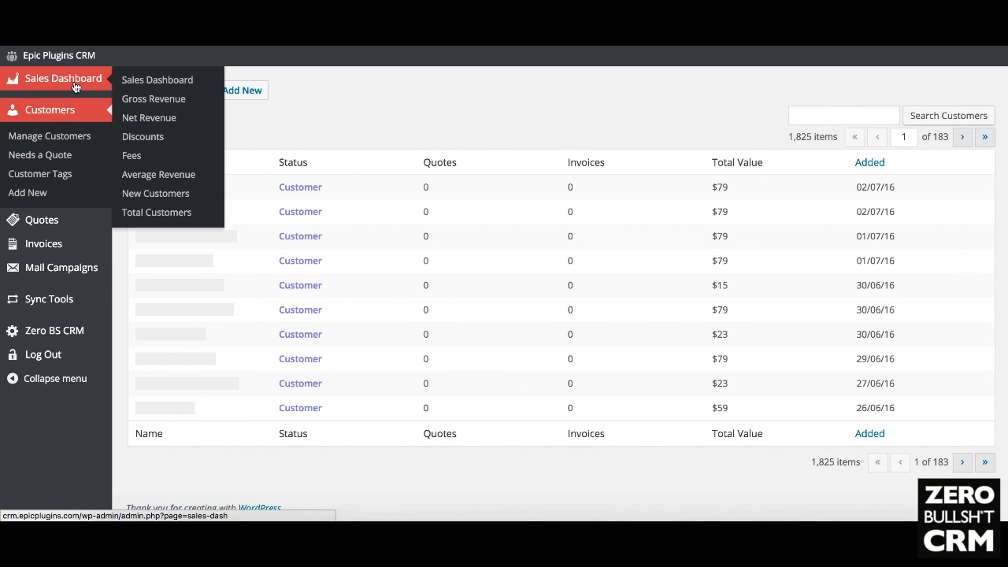
pyautogui.click(76, 86)
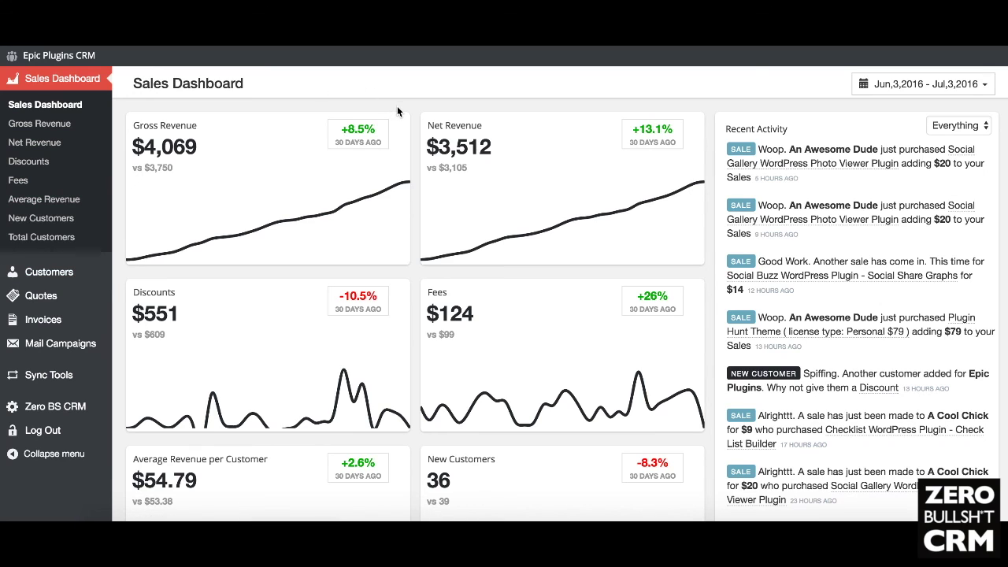
pyautogui.moveTo(56, 280)
pyautogui.moveTo(61, 325)
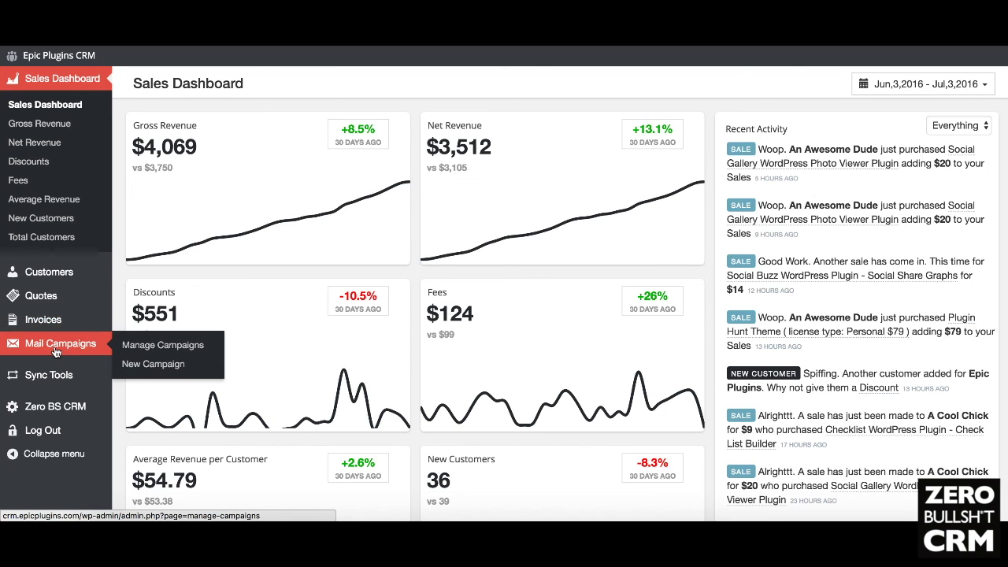
pyautogui.moveTo(36, 384)
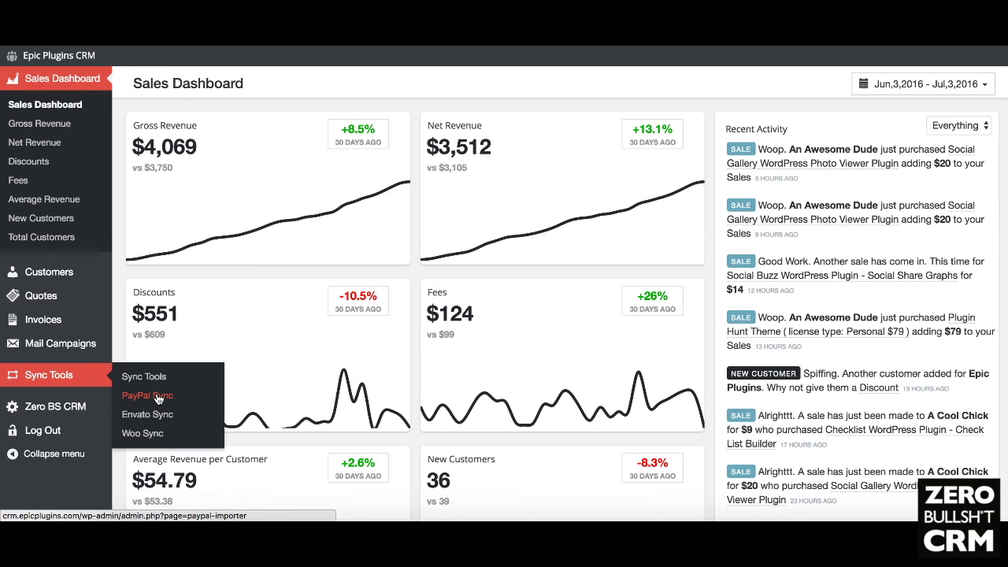
pyautogui.scroll(-5, 423, 271)
pyautogui.scroll(5, 423, 271)
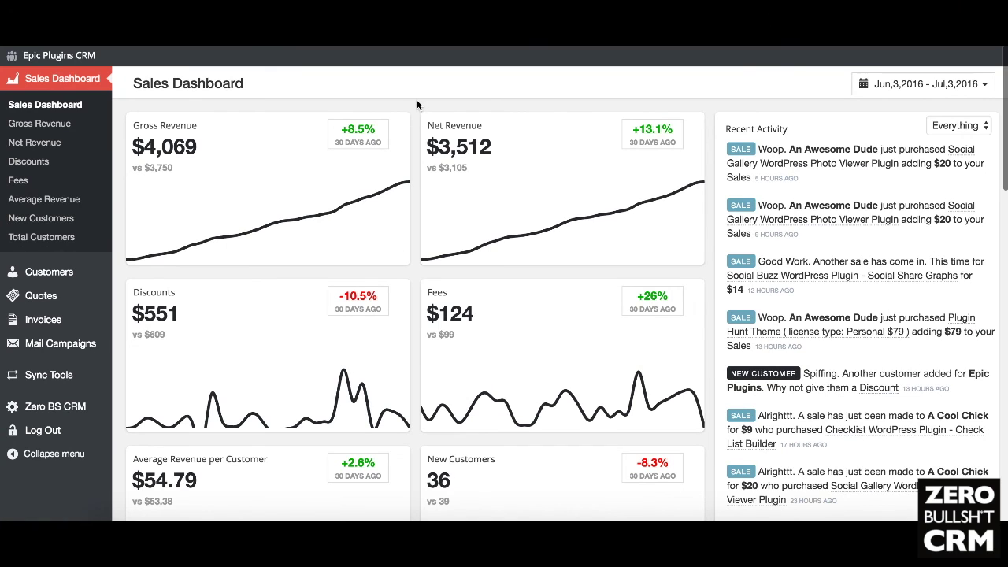